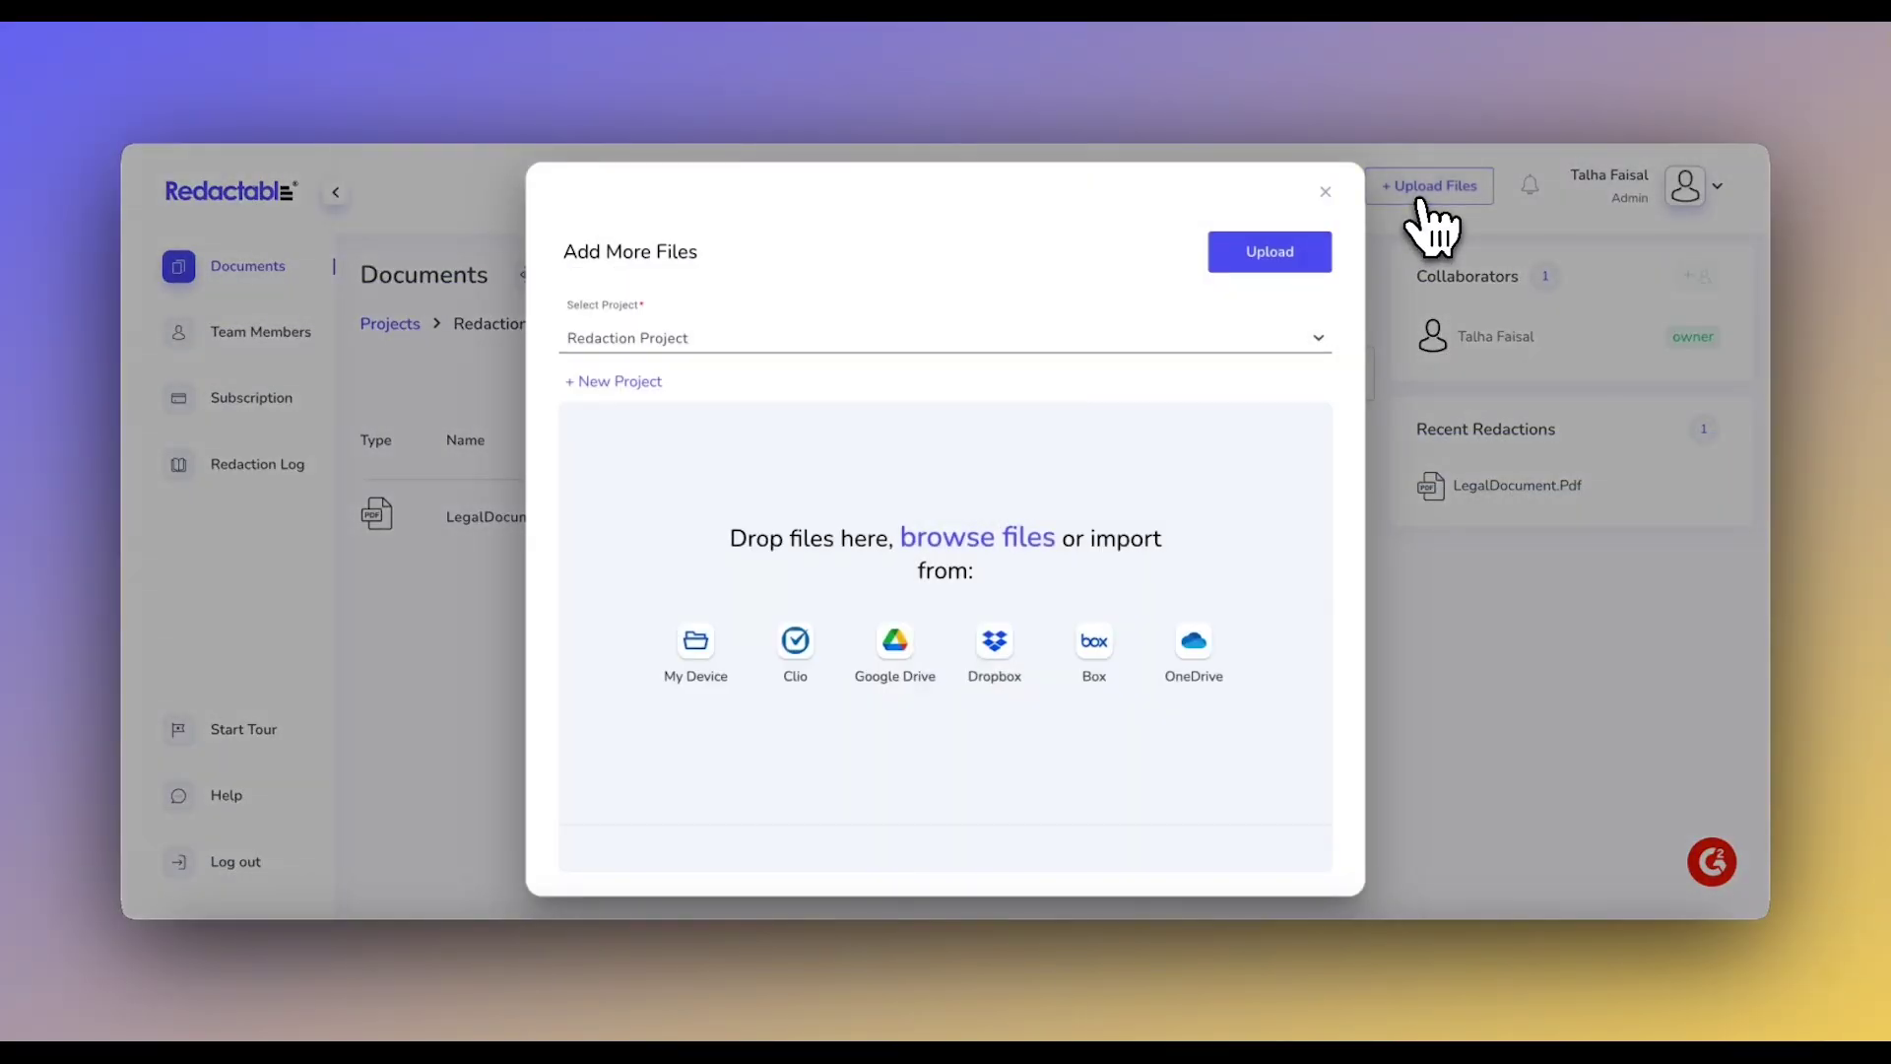
Step: Choose Clio as the import source in the Add More Files dialog
click(795, 658)
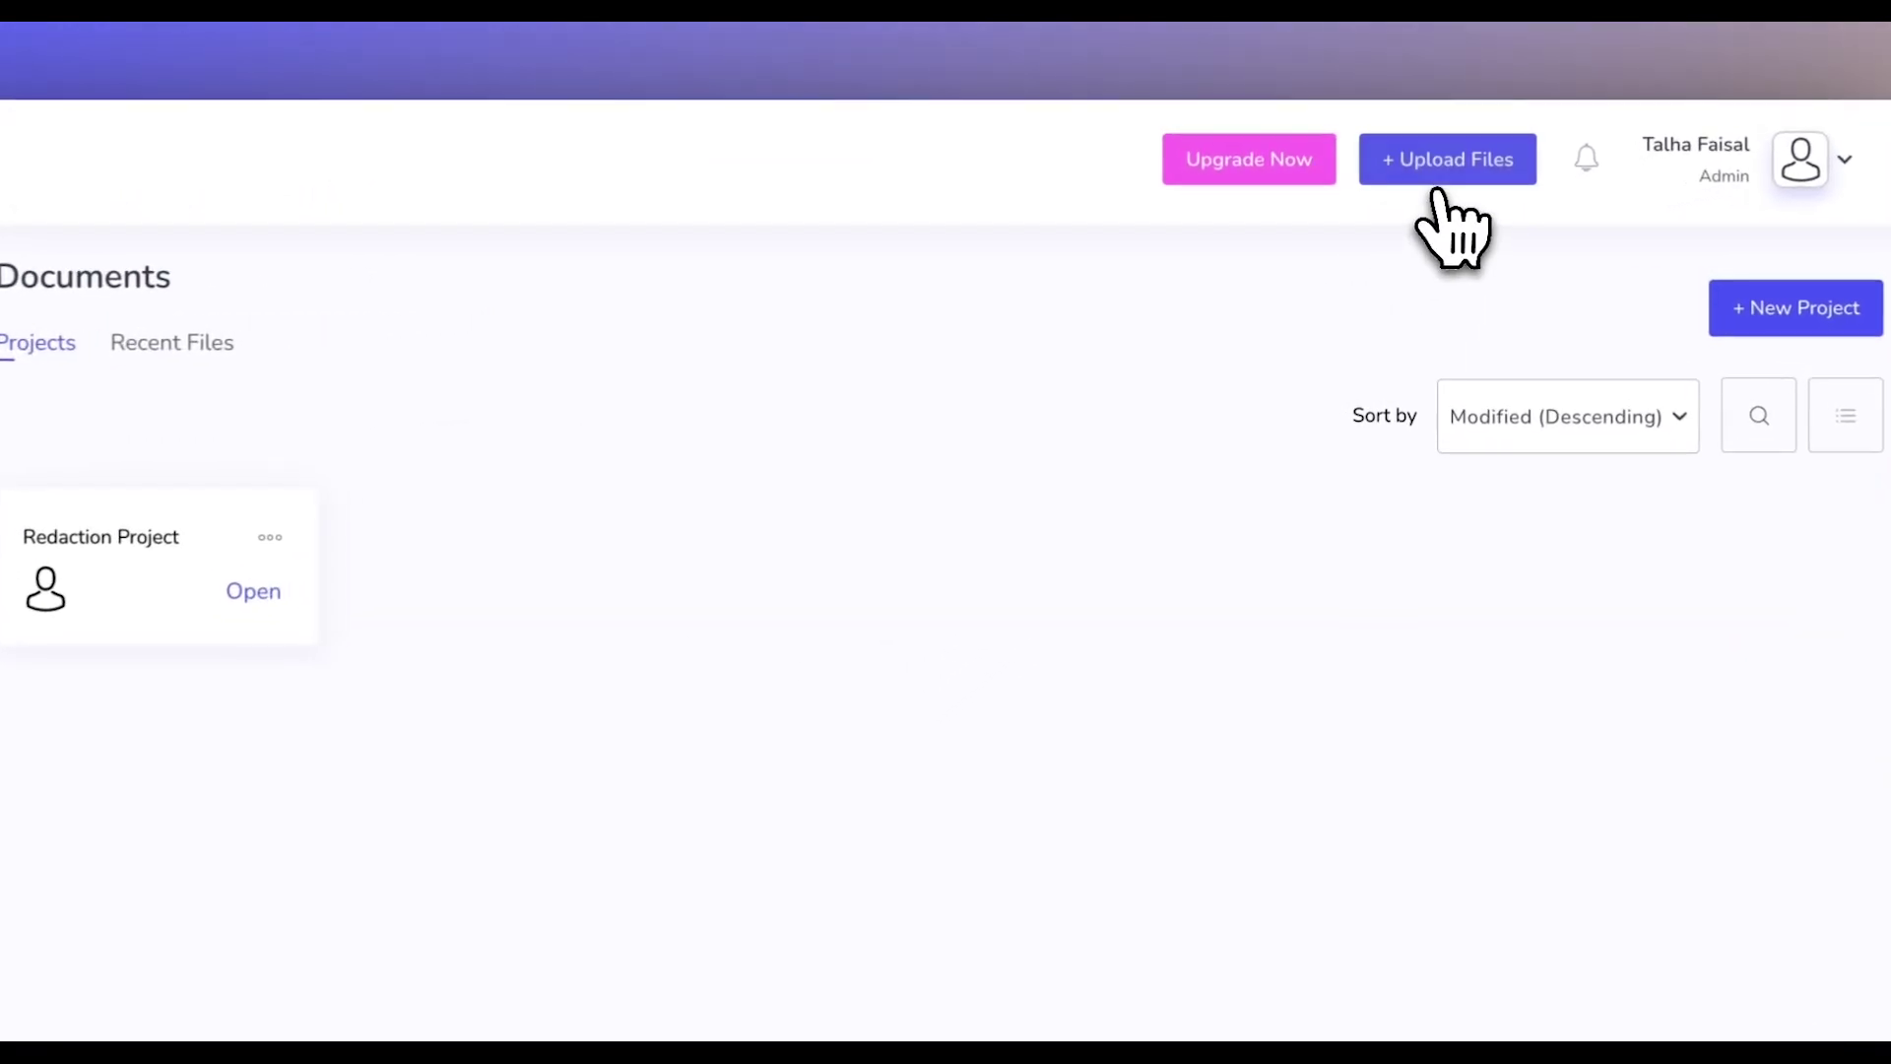
Step: Start a Clio upload and grant Redactable access to the Clio account
click(1429, 186)
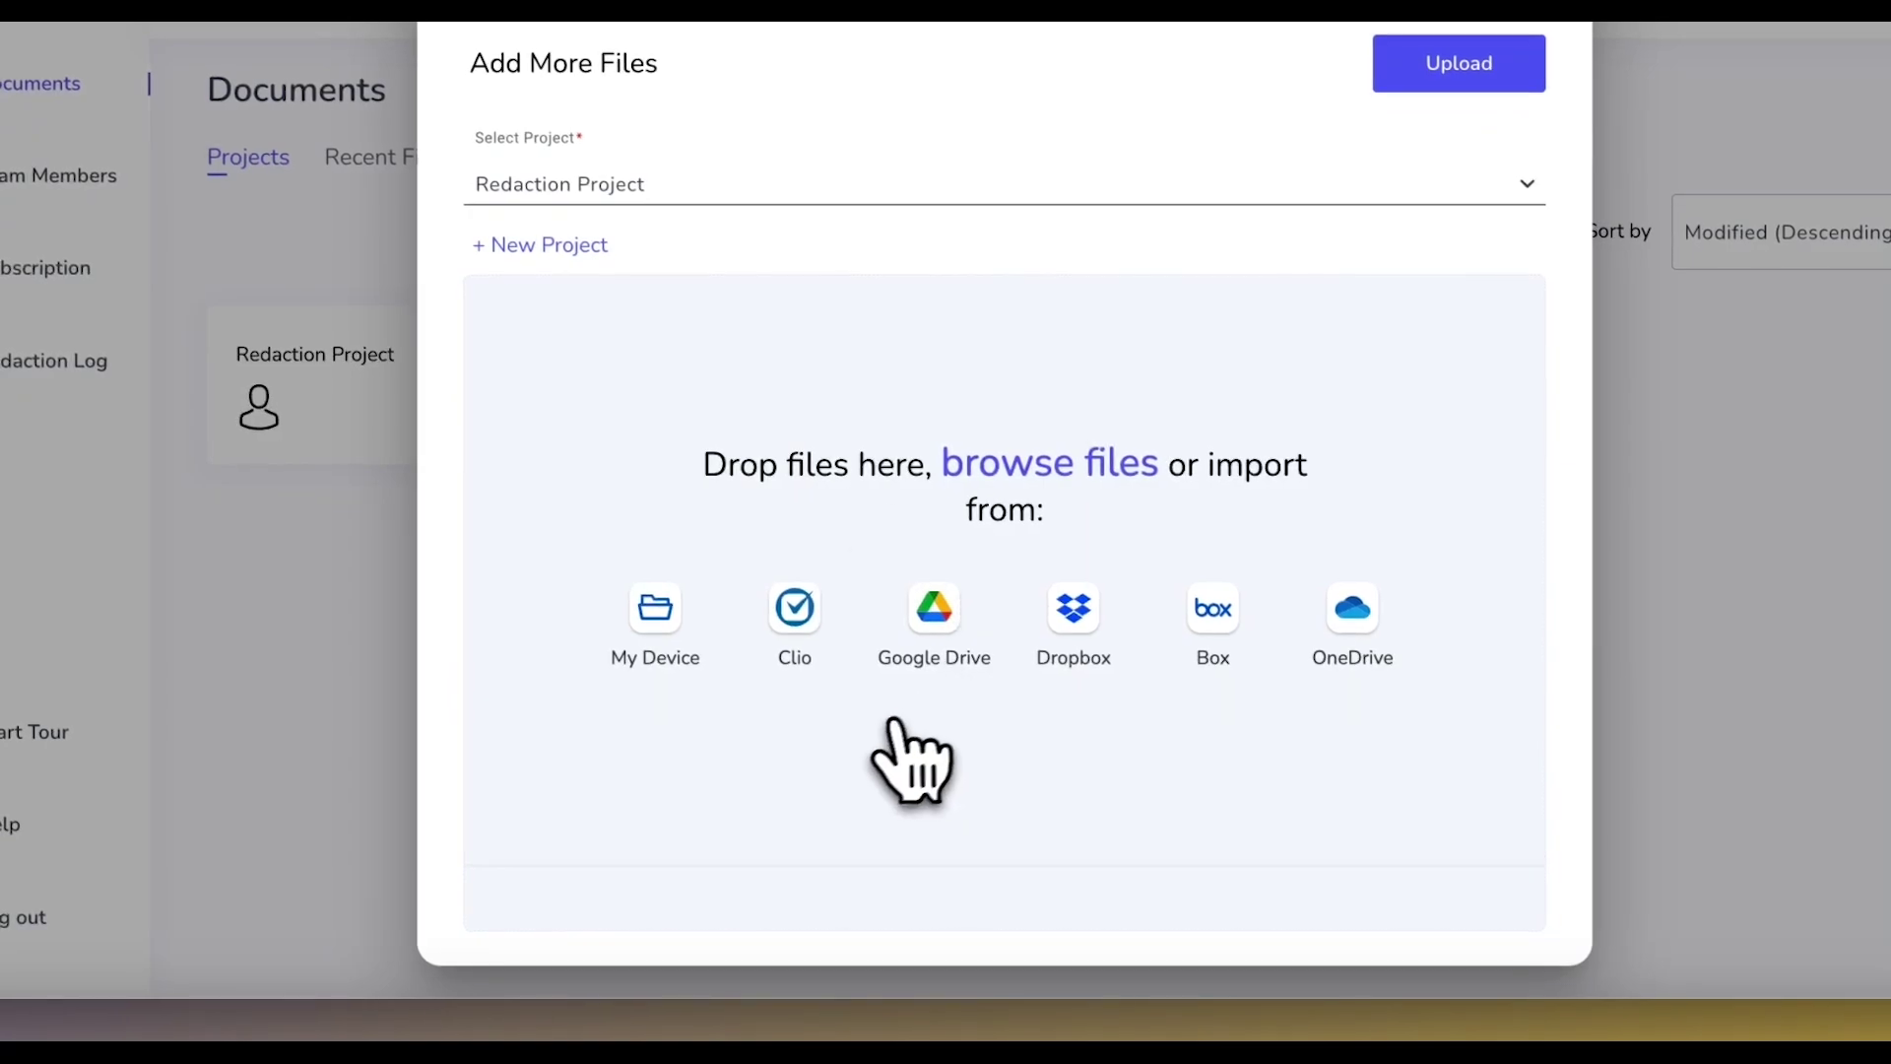
click(799, 621)
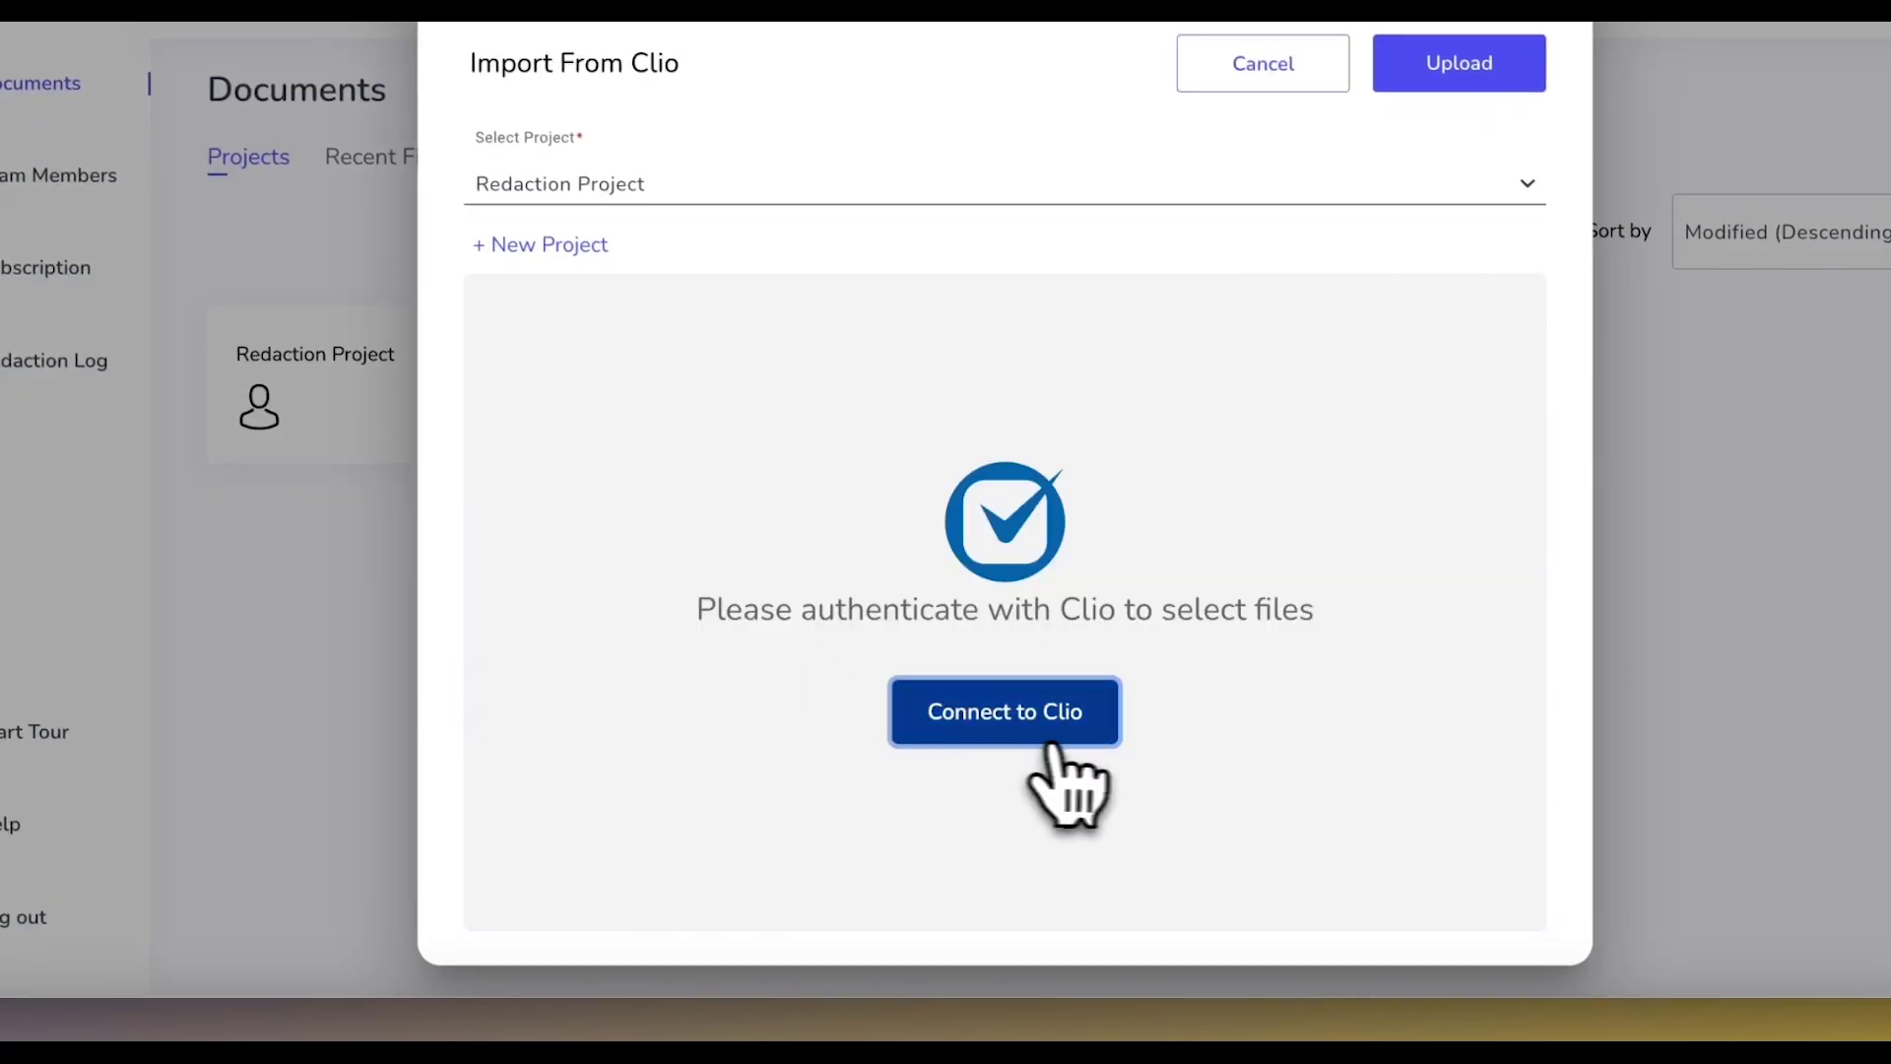
click(1005, 712)
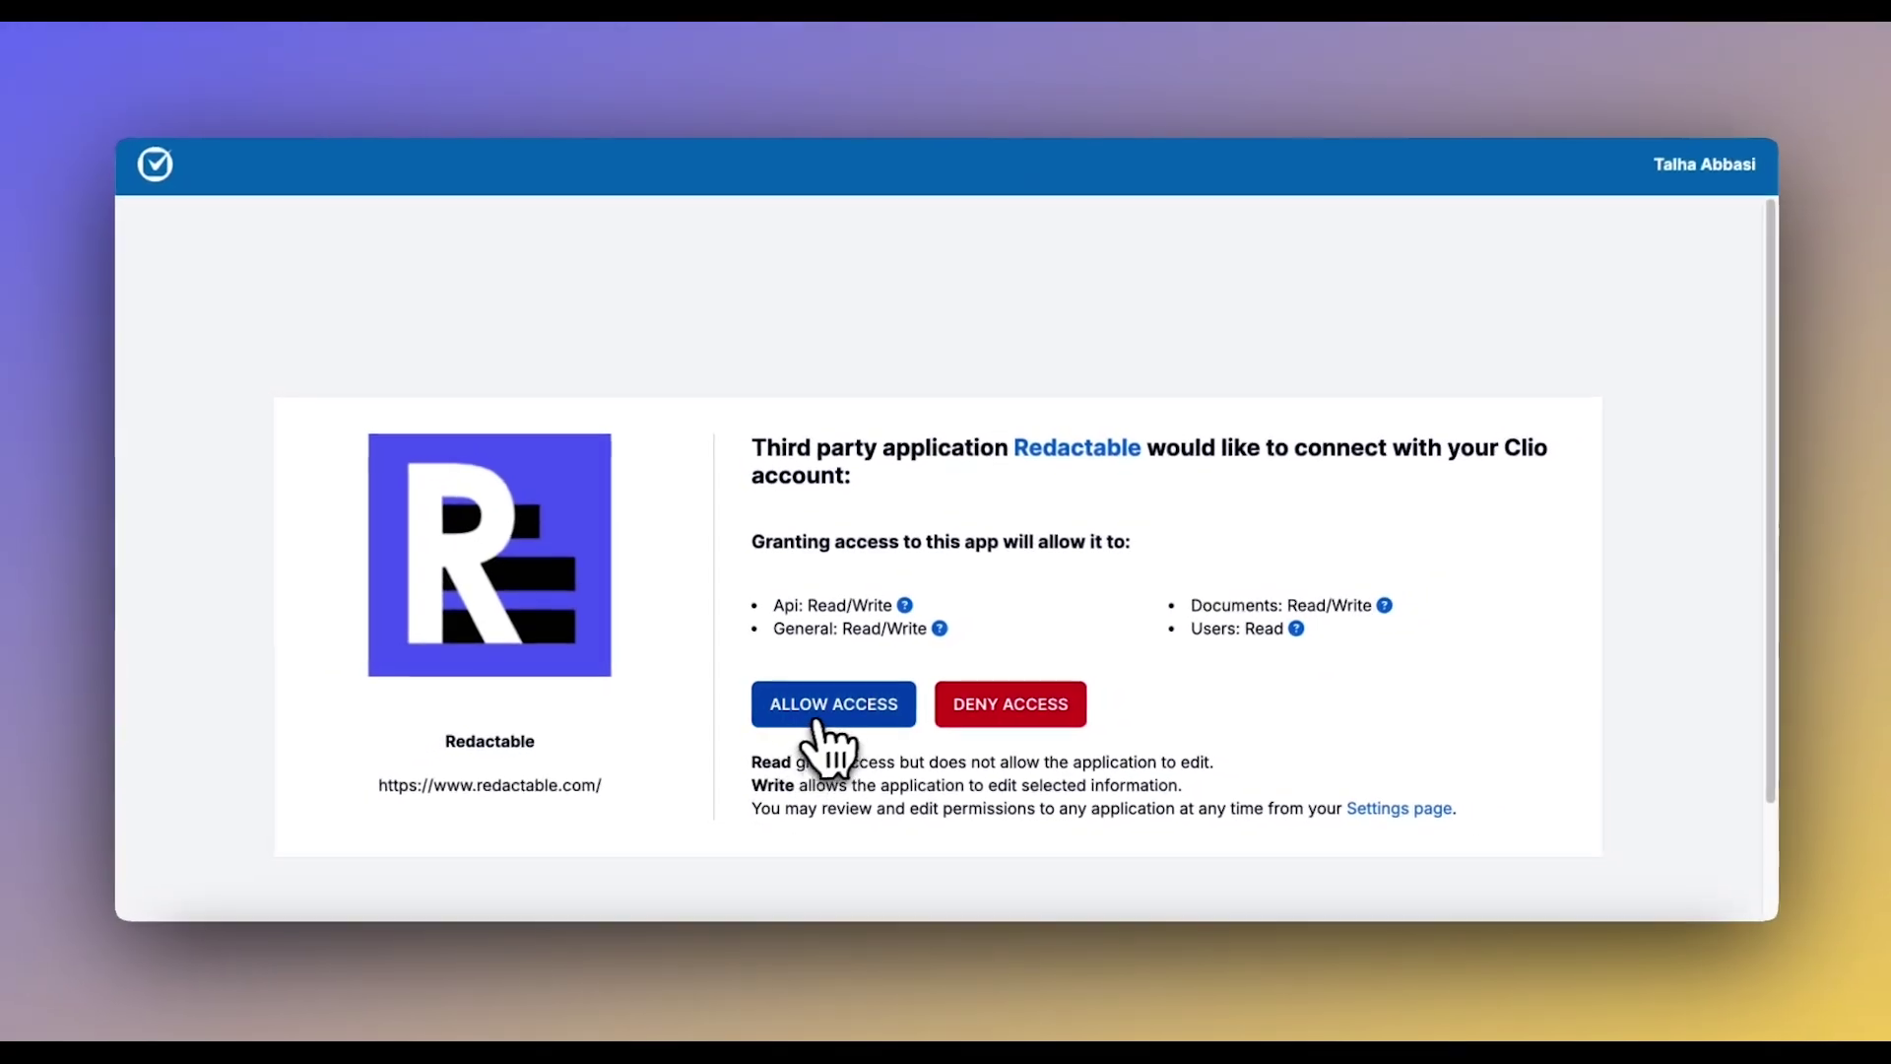
click(834, 705)
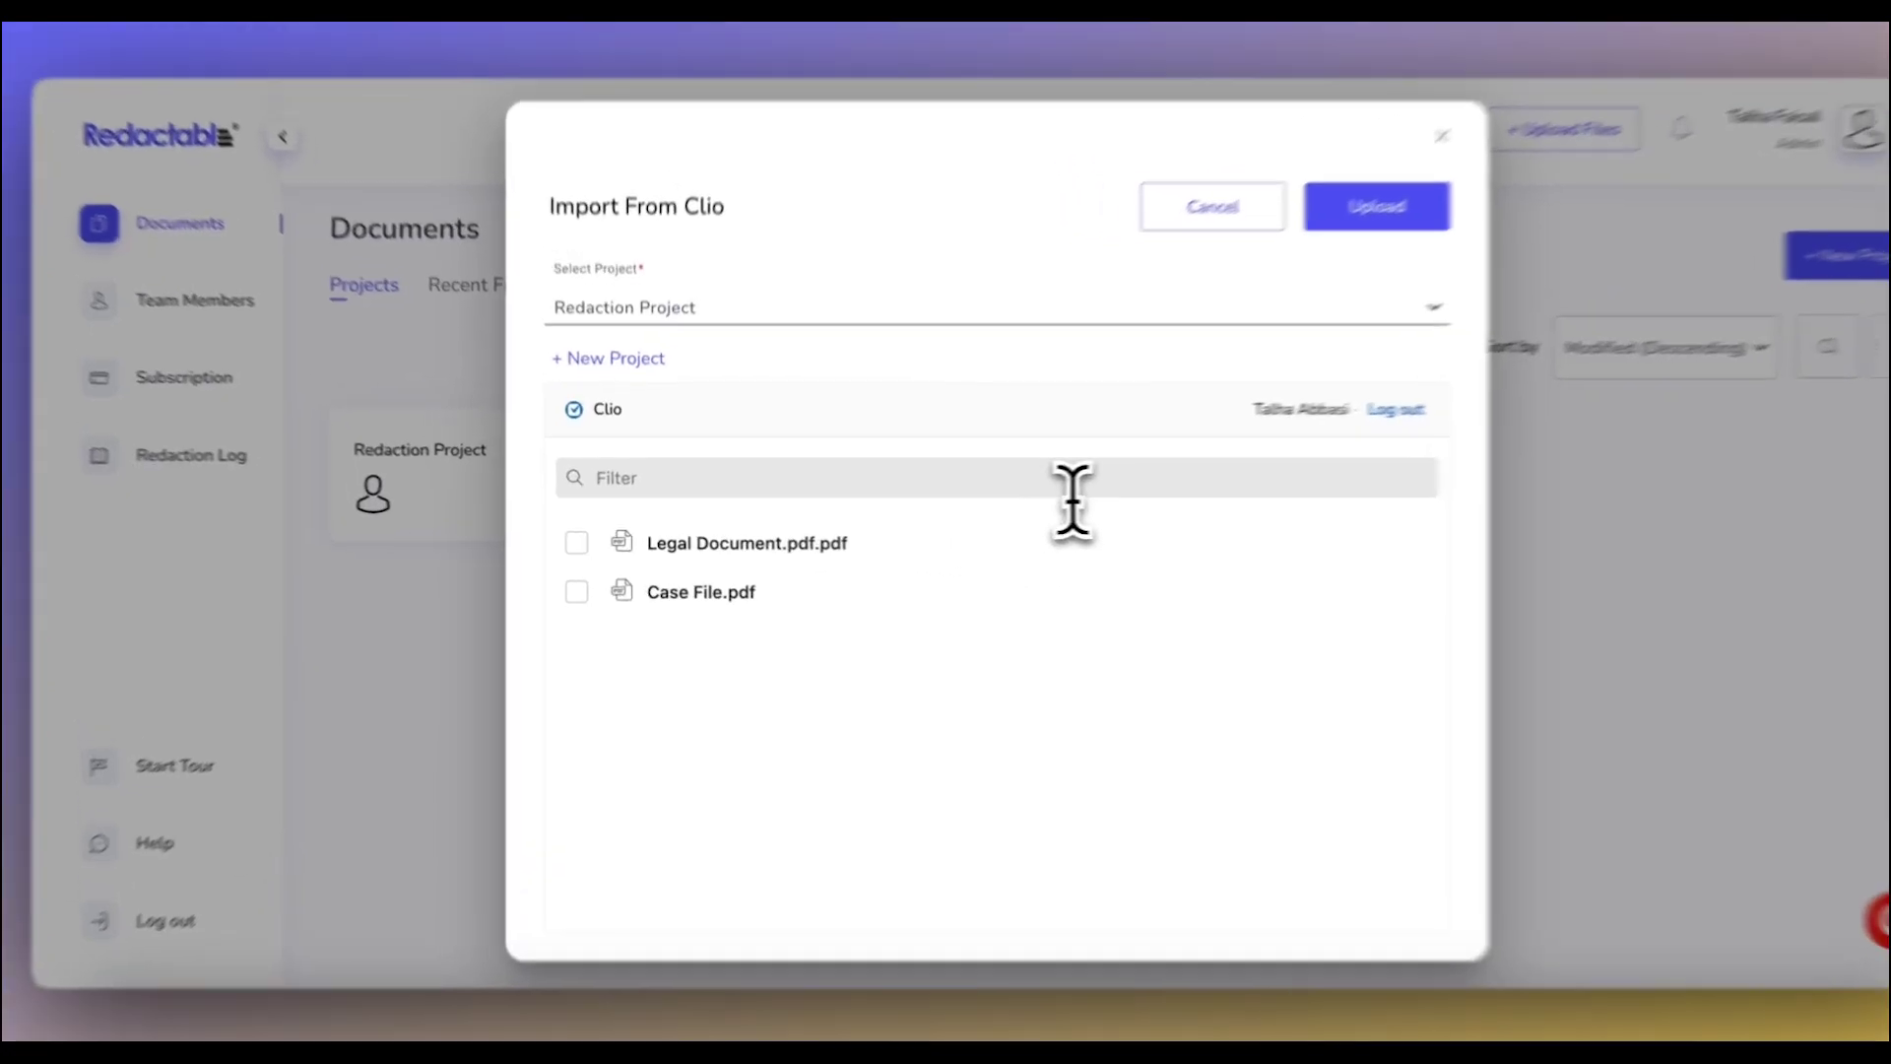
Step: Import Case File.pdf from Clio into Redaction Project
click(1006, 484)
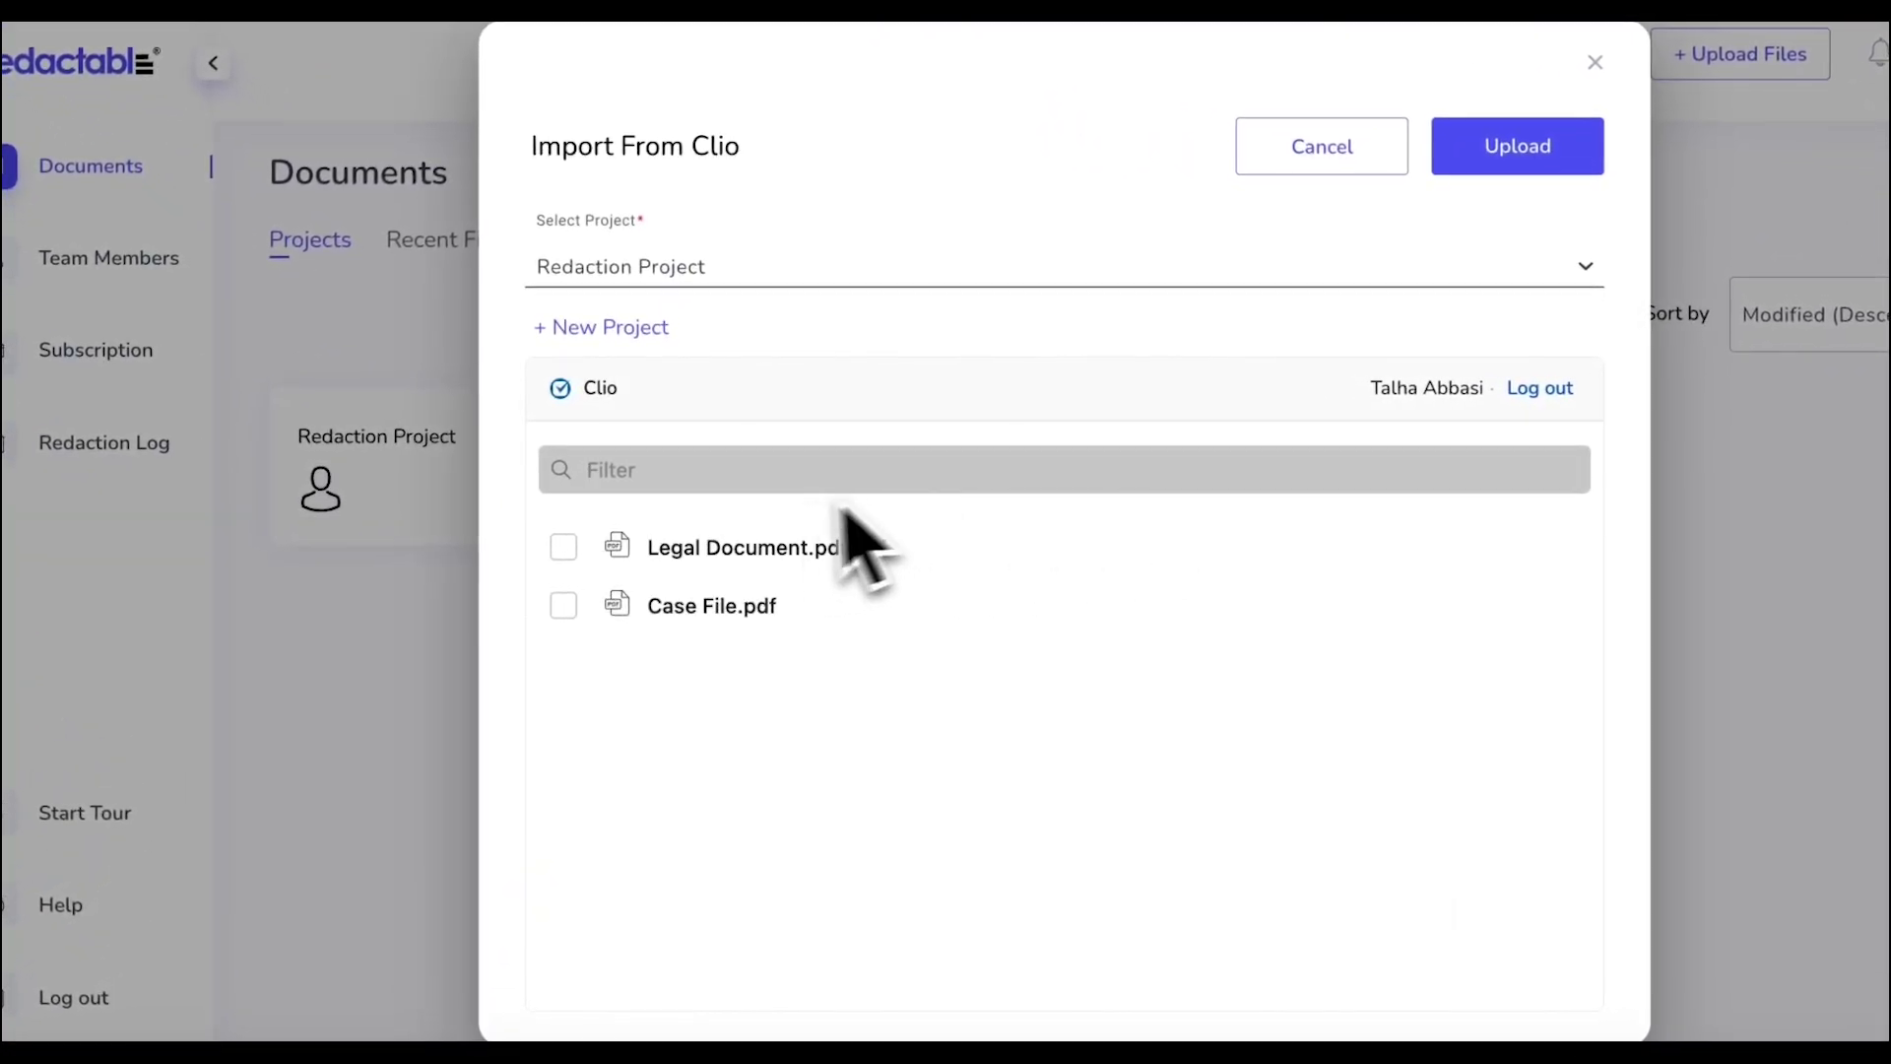
click(564, 606)
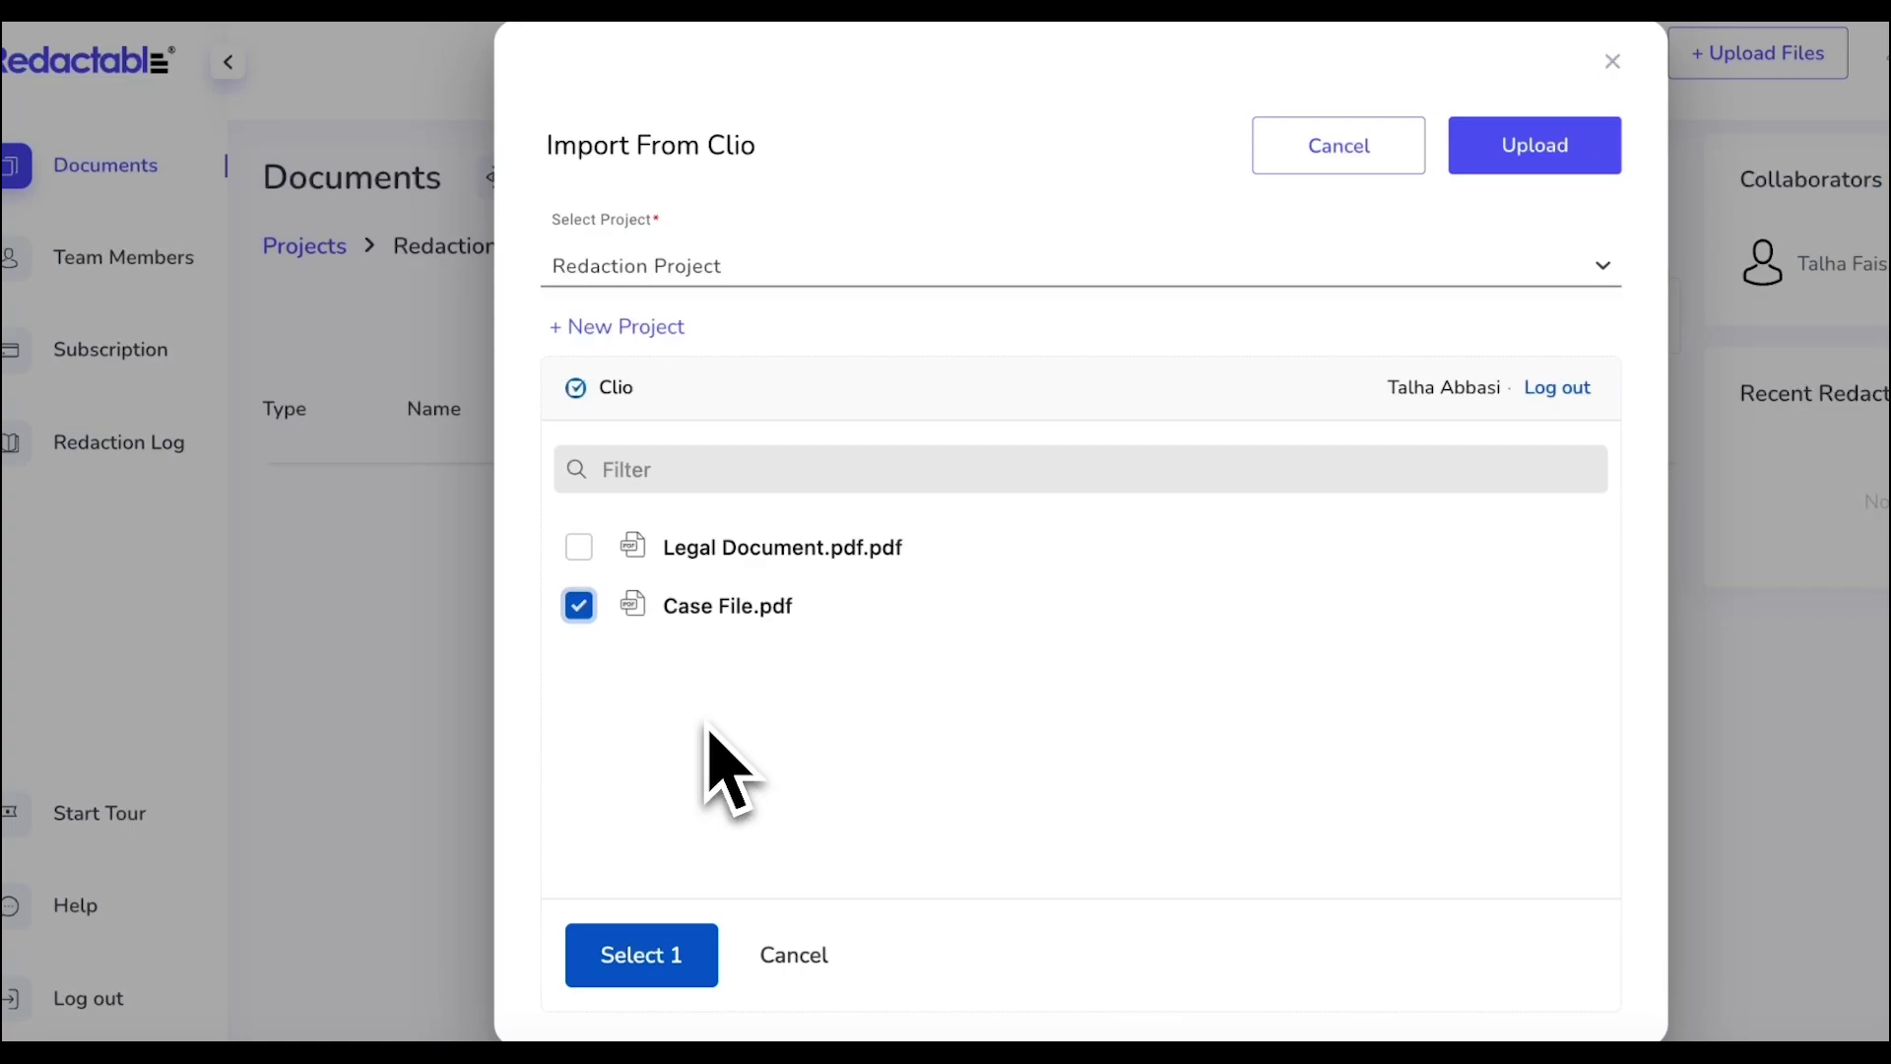
click(691, 269)
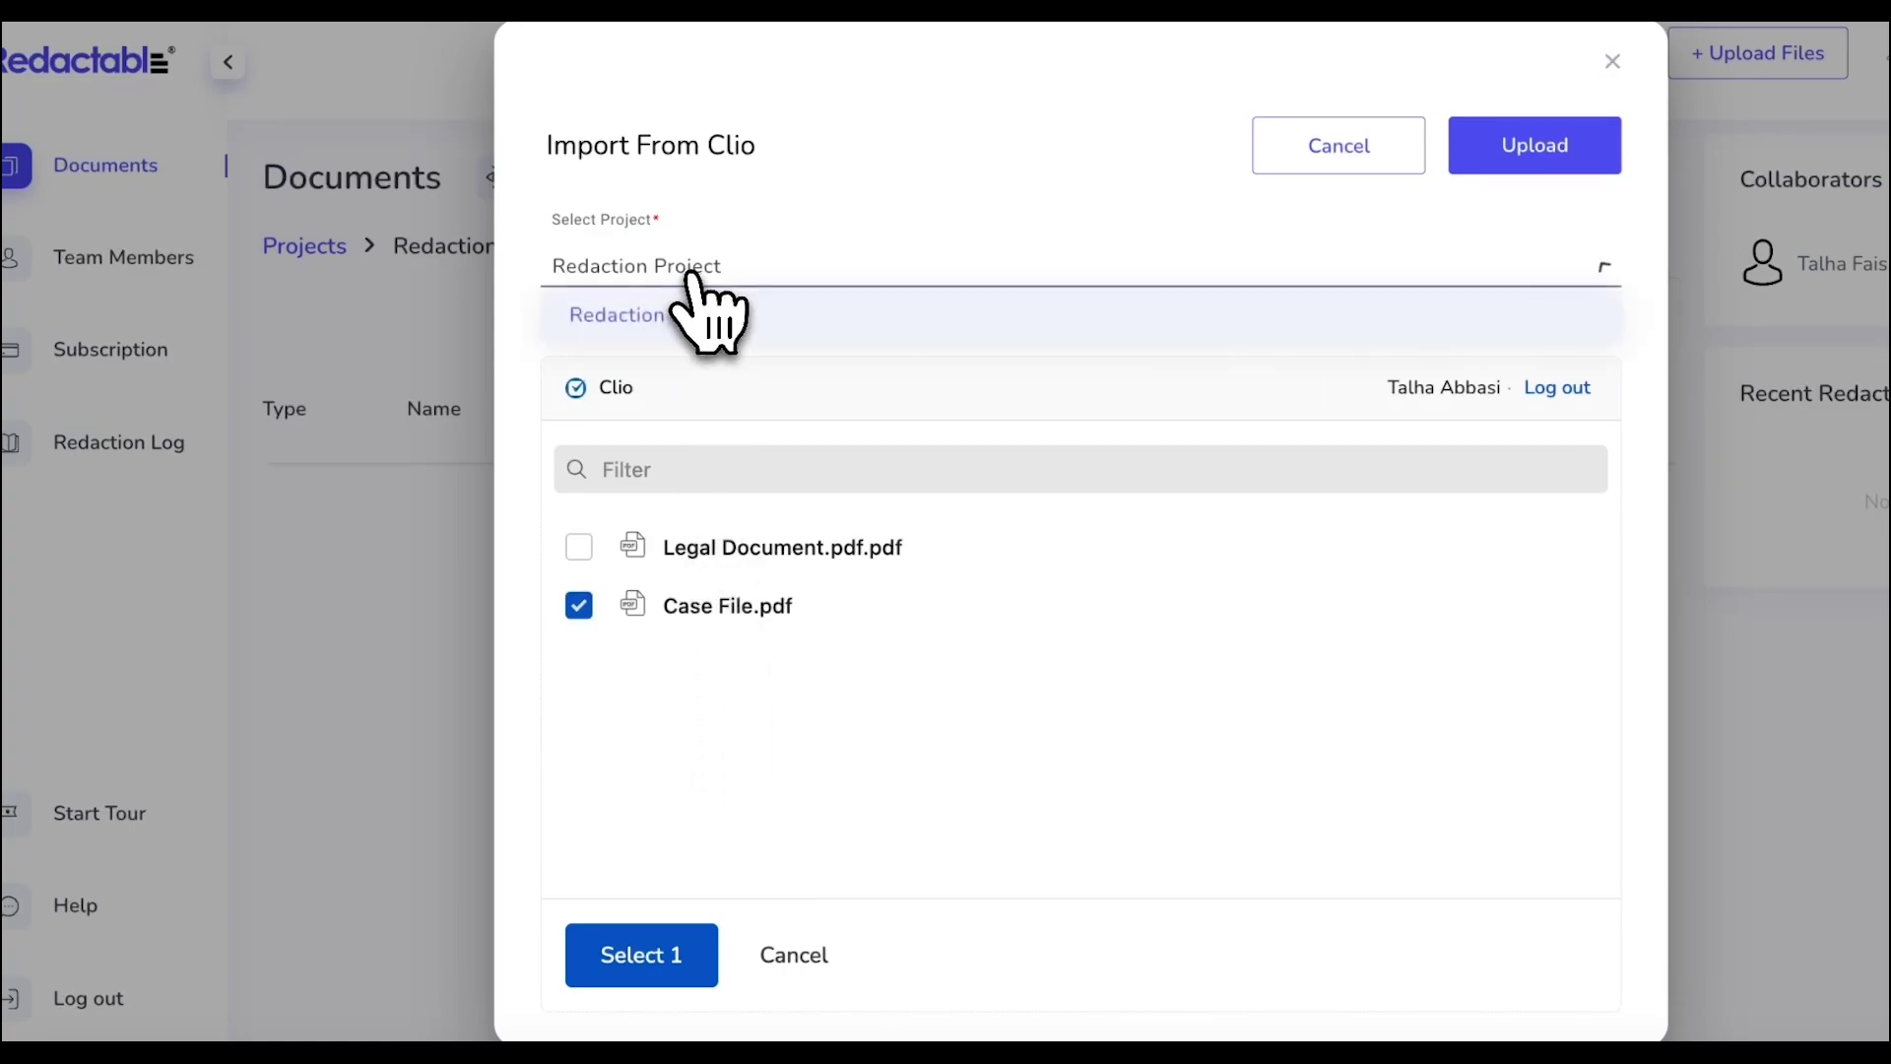
click(764, 314)
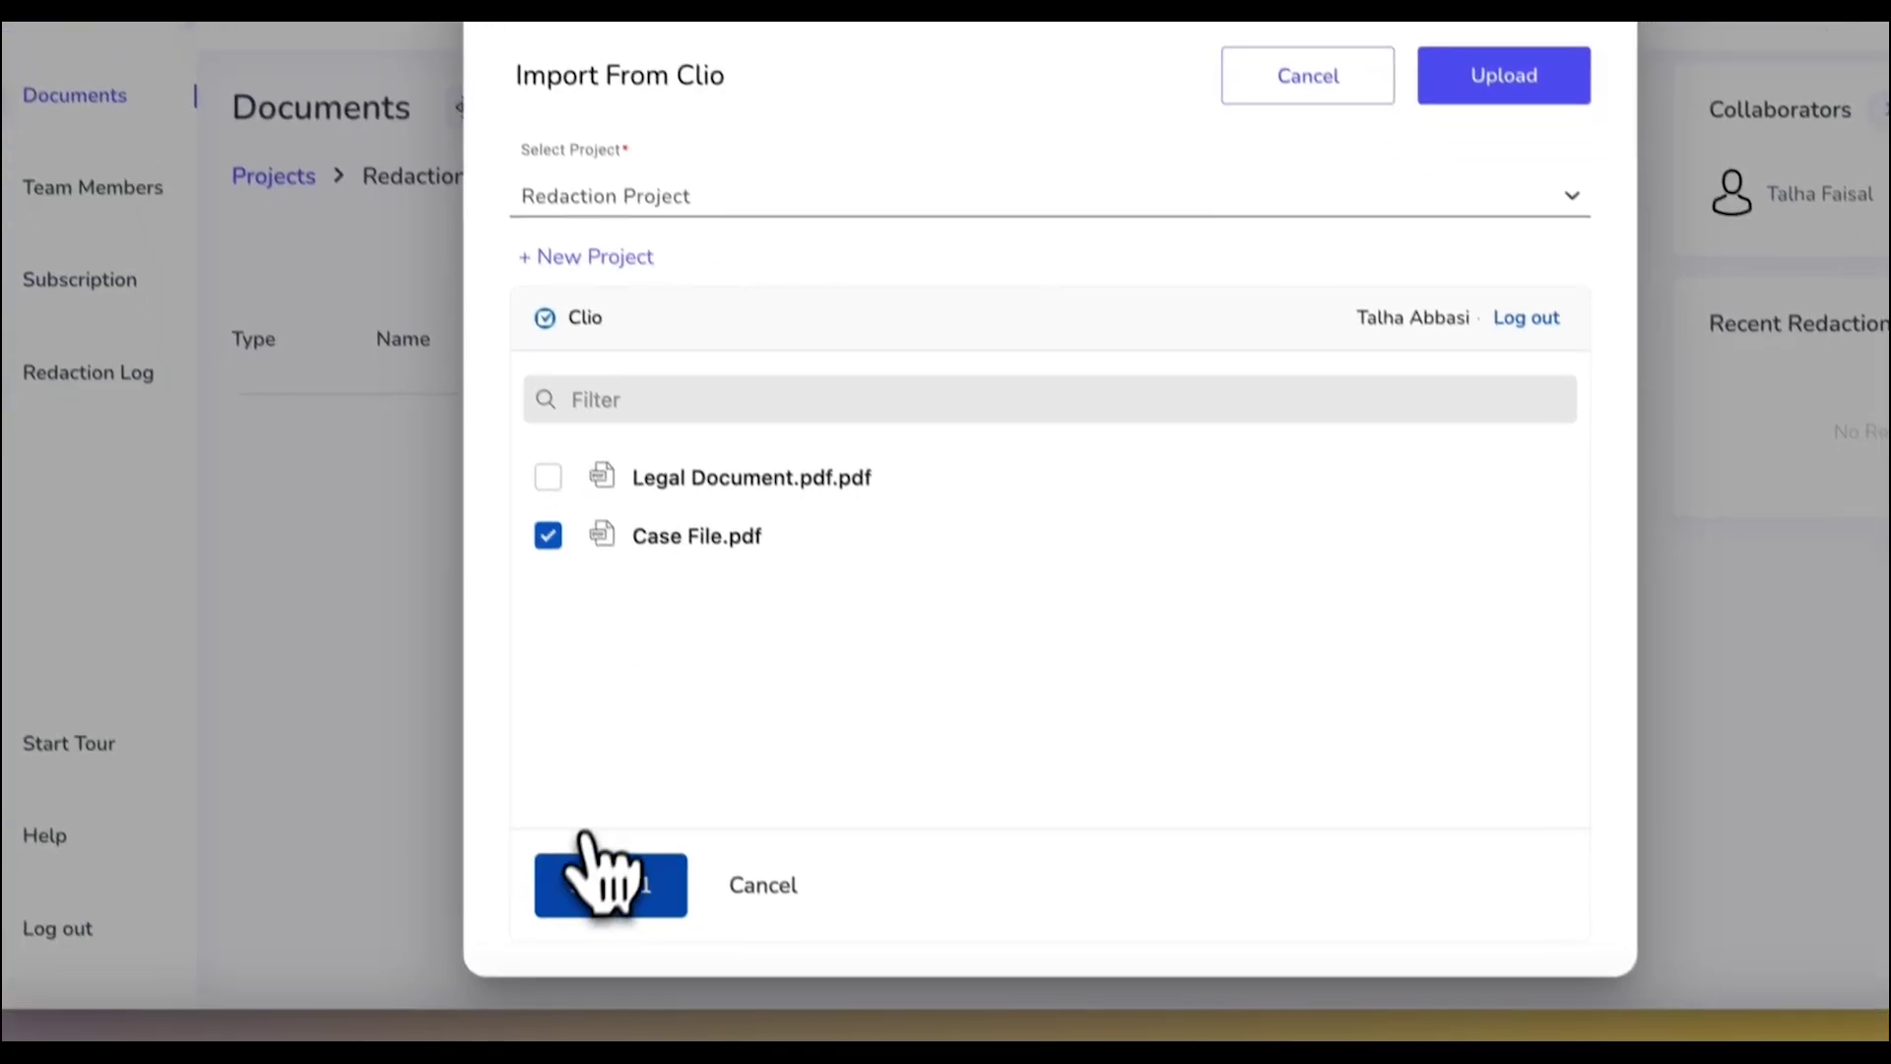
click(598, 857)
click(1492, 47)
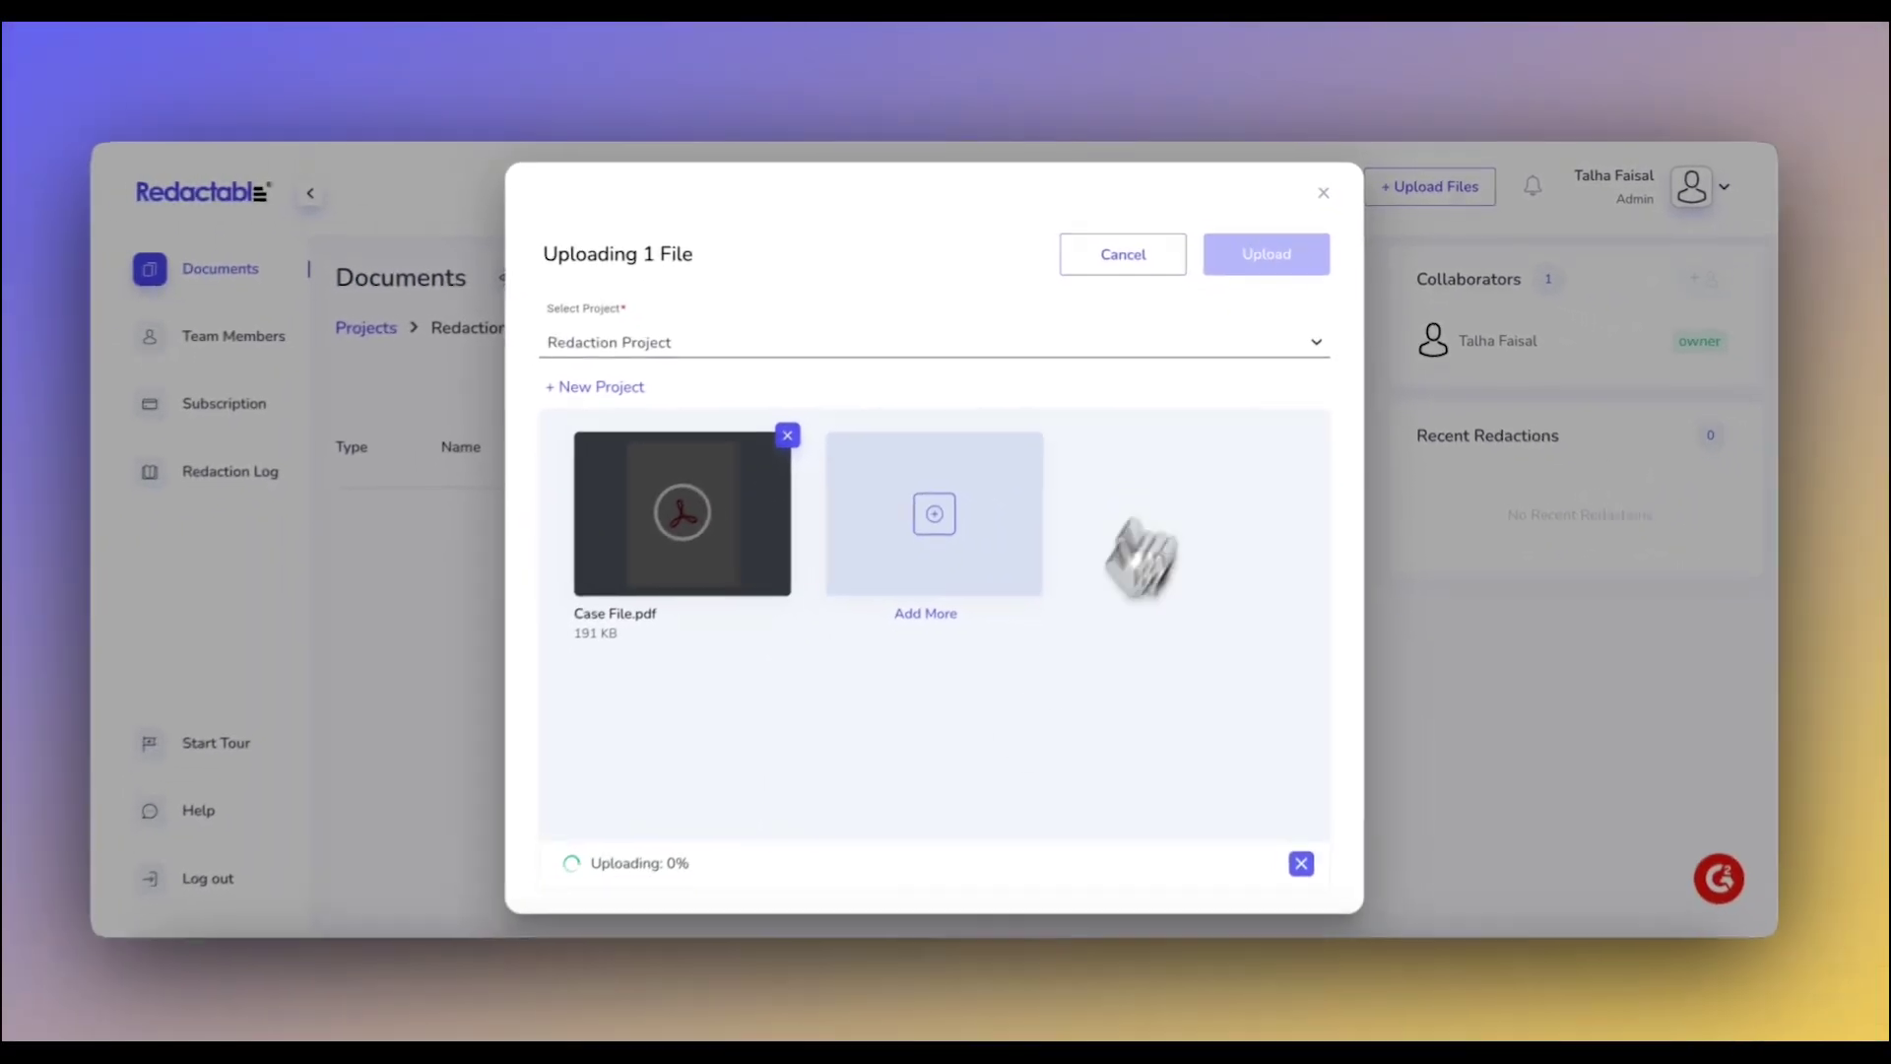
click(1306, 846)
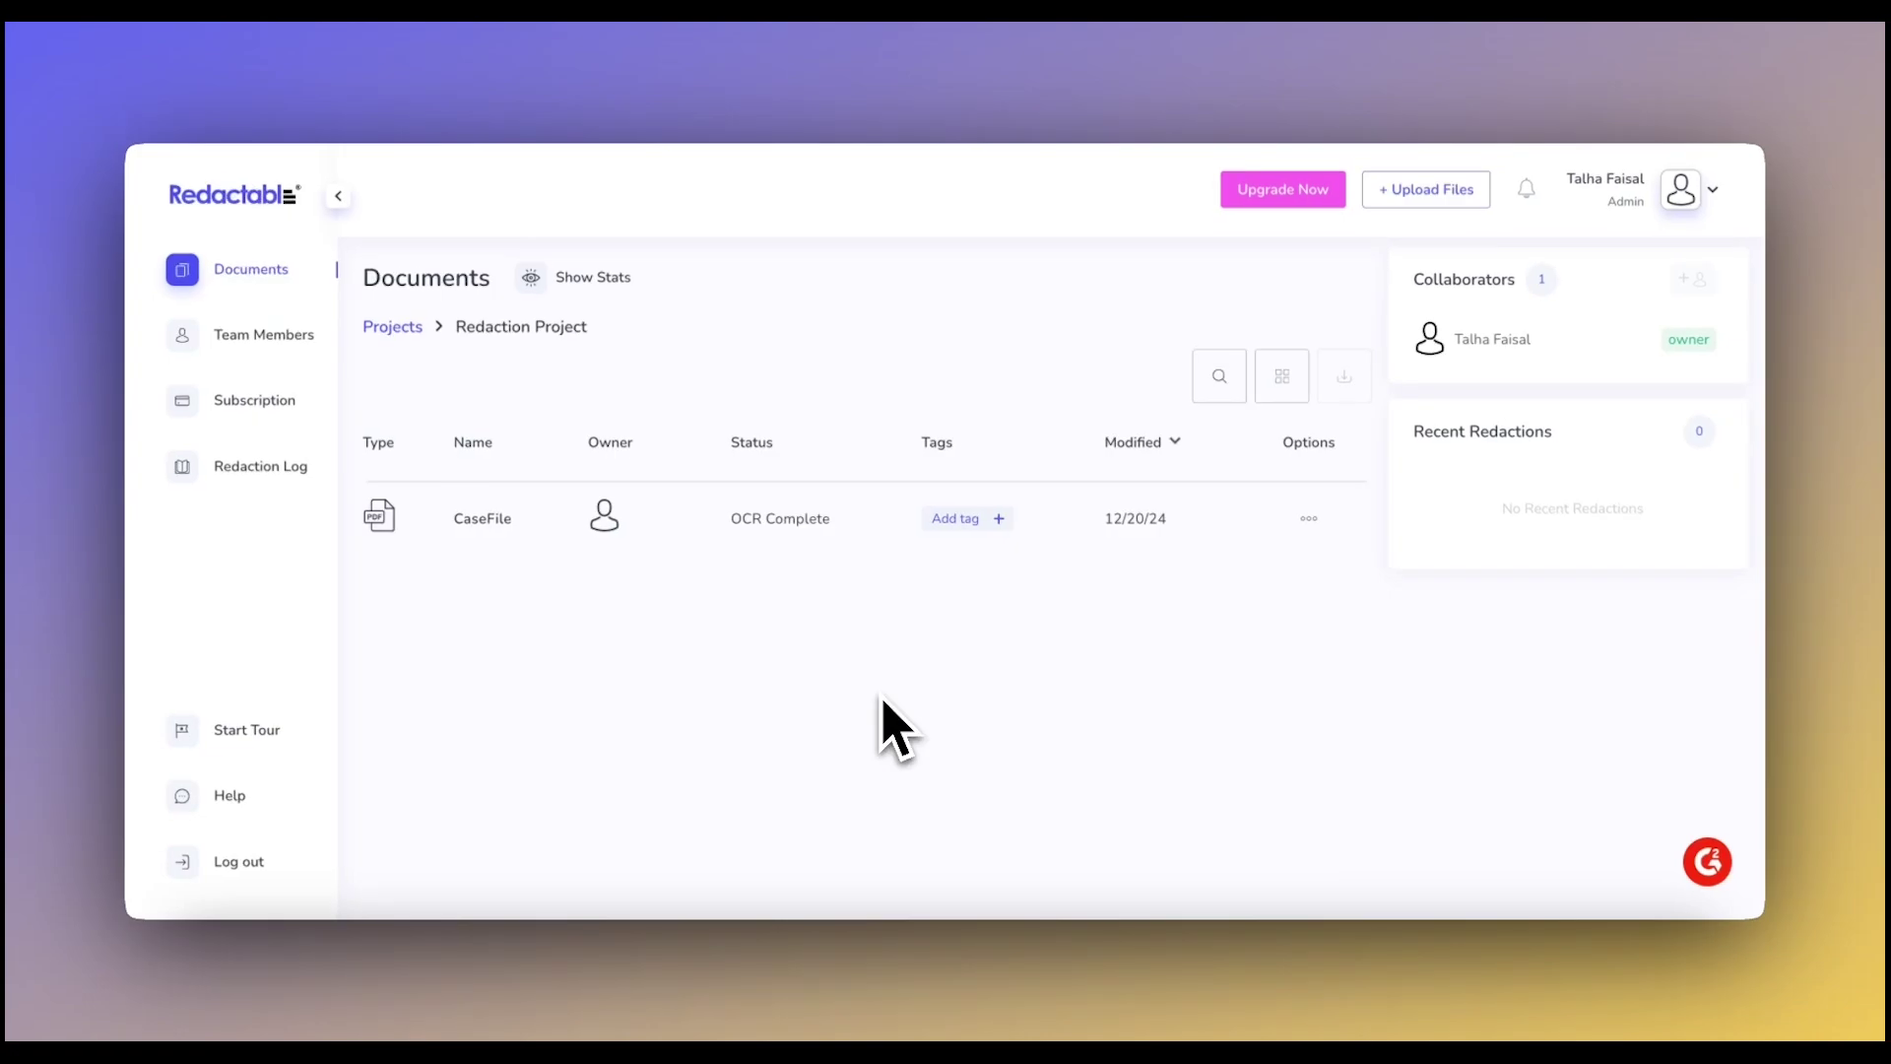
Step: Redact all 77 Redaction Wizard suggestions in CaseFile and preview them as black boxes
click(484, 519)
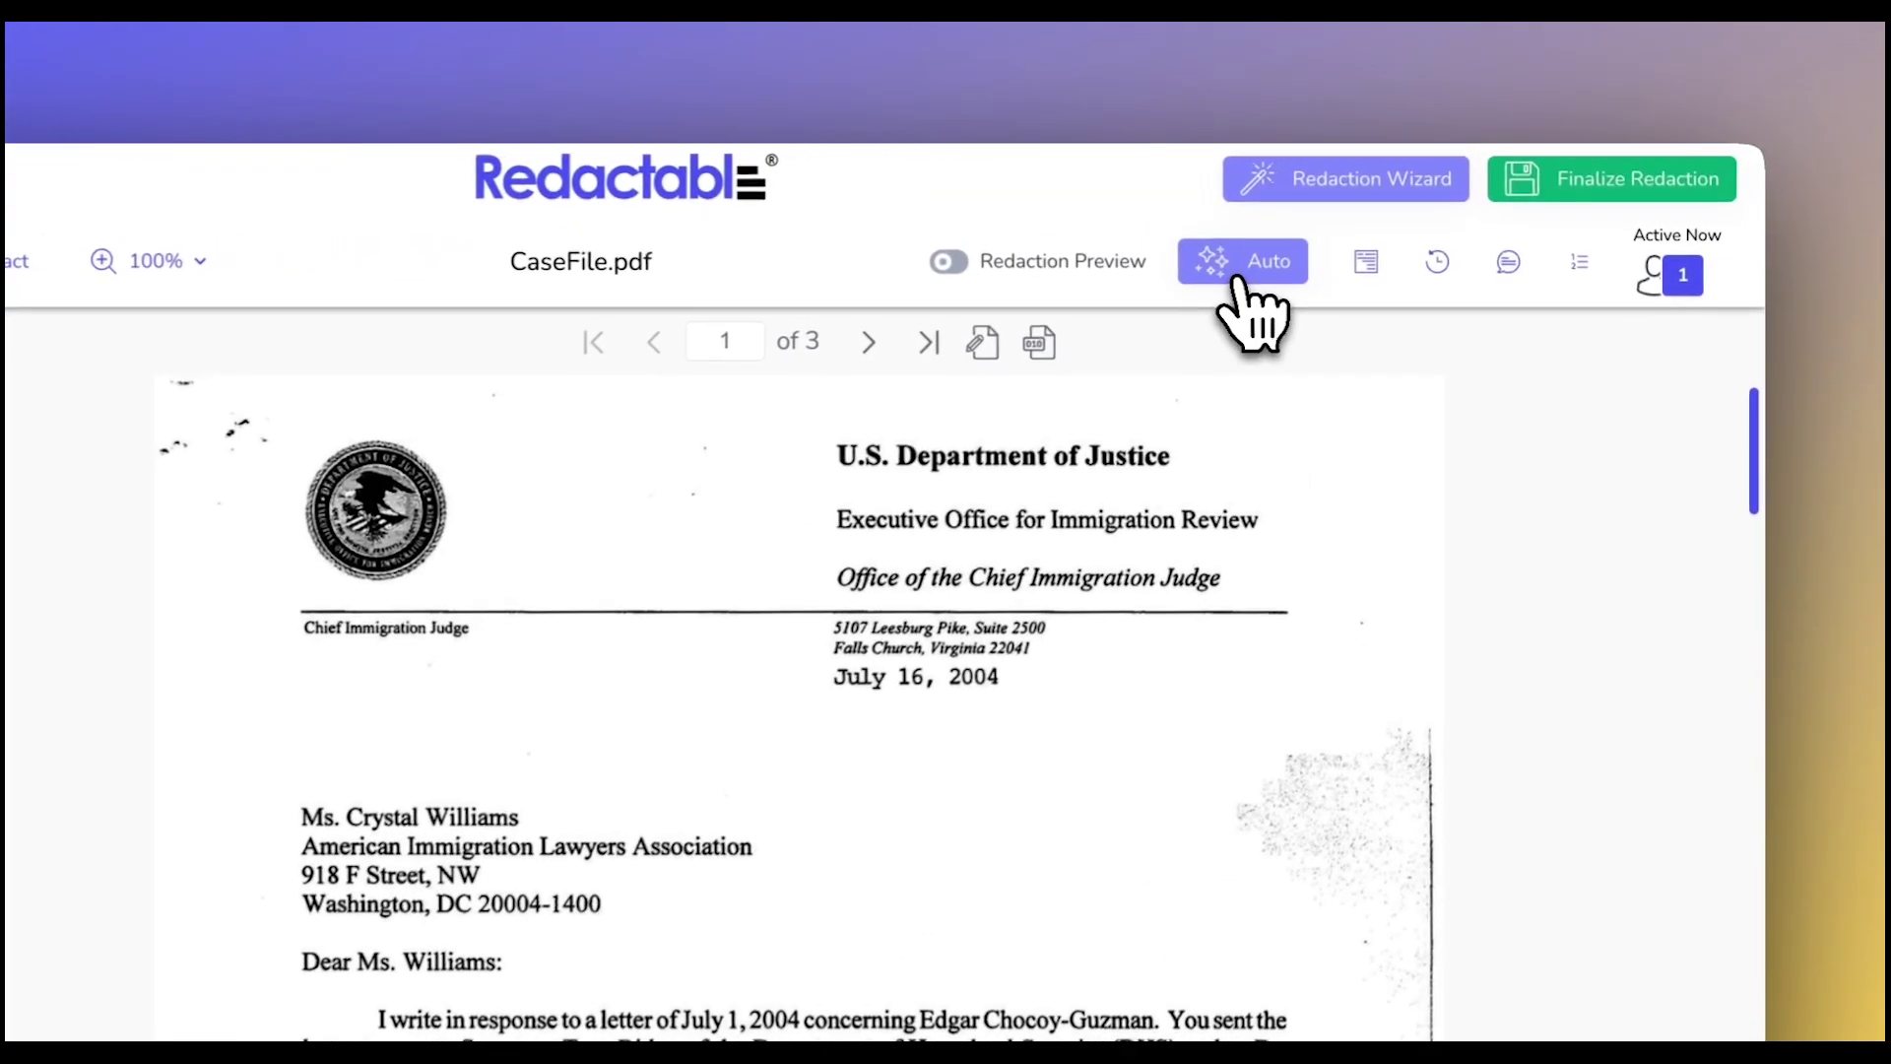
click(1462, 170)
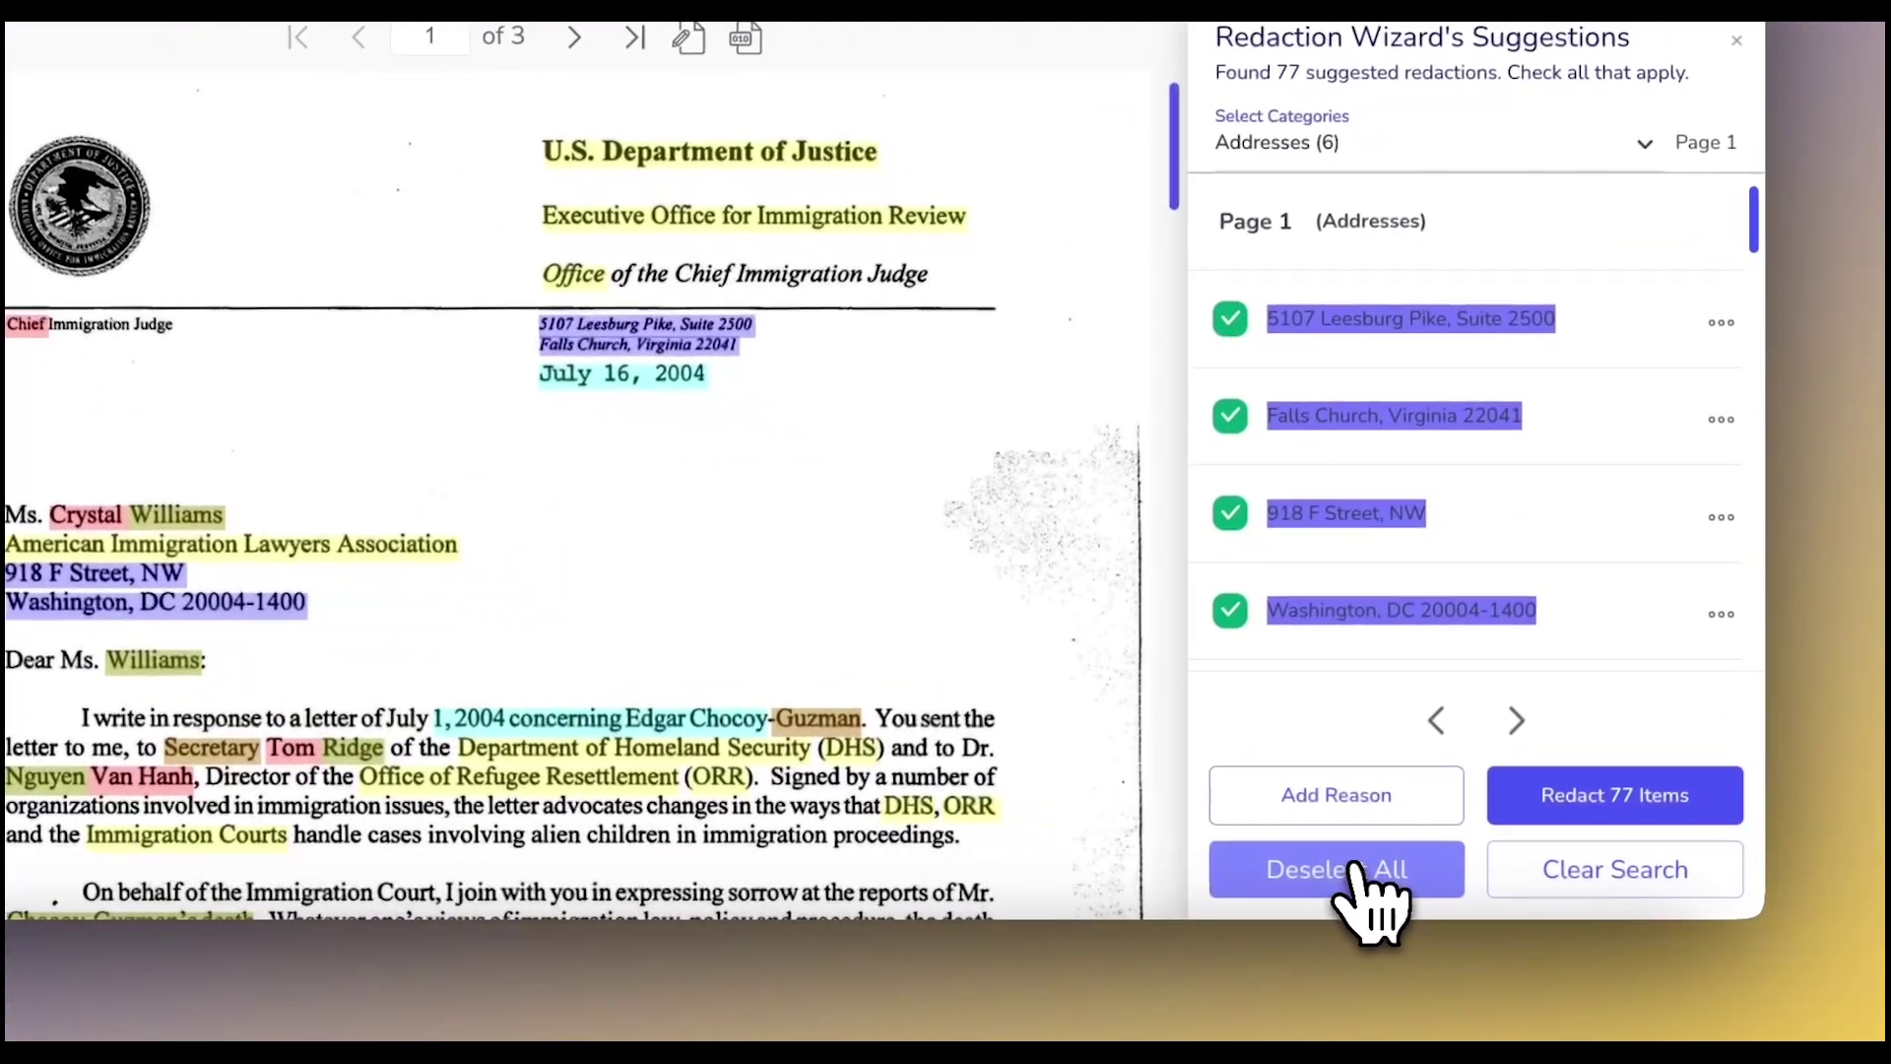
click(1614, 794)
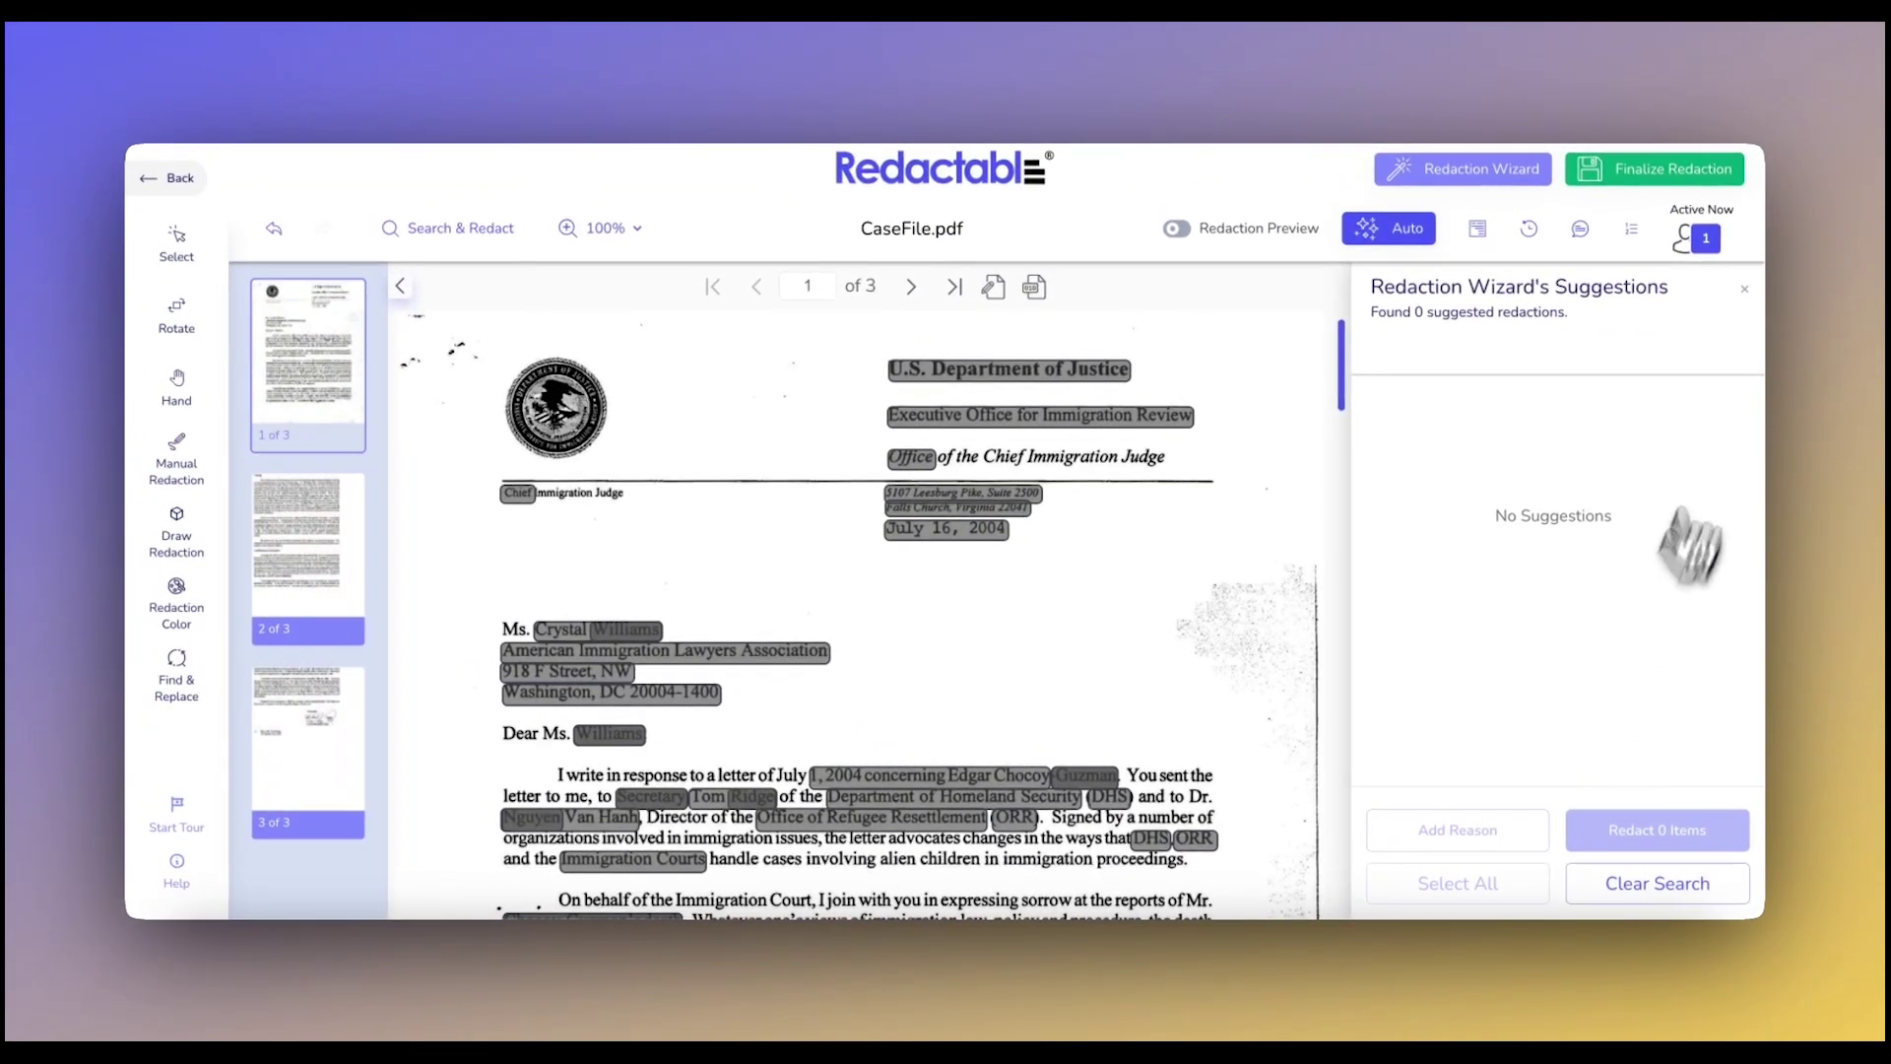
click(1736, 37)
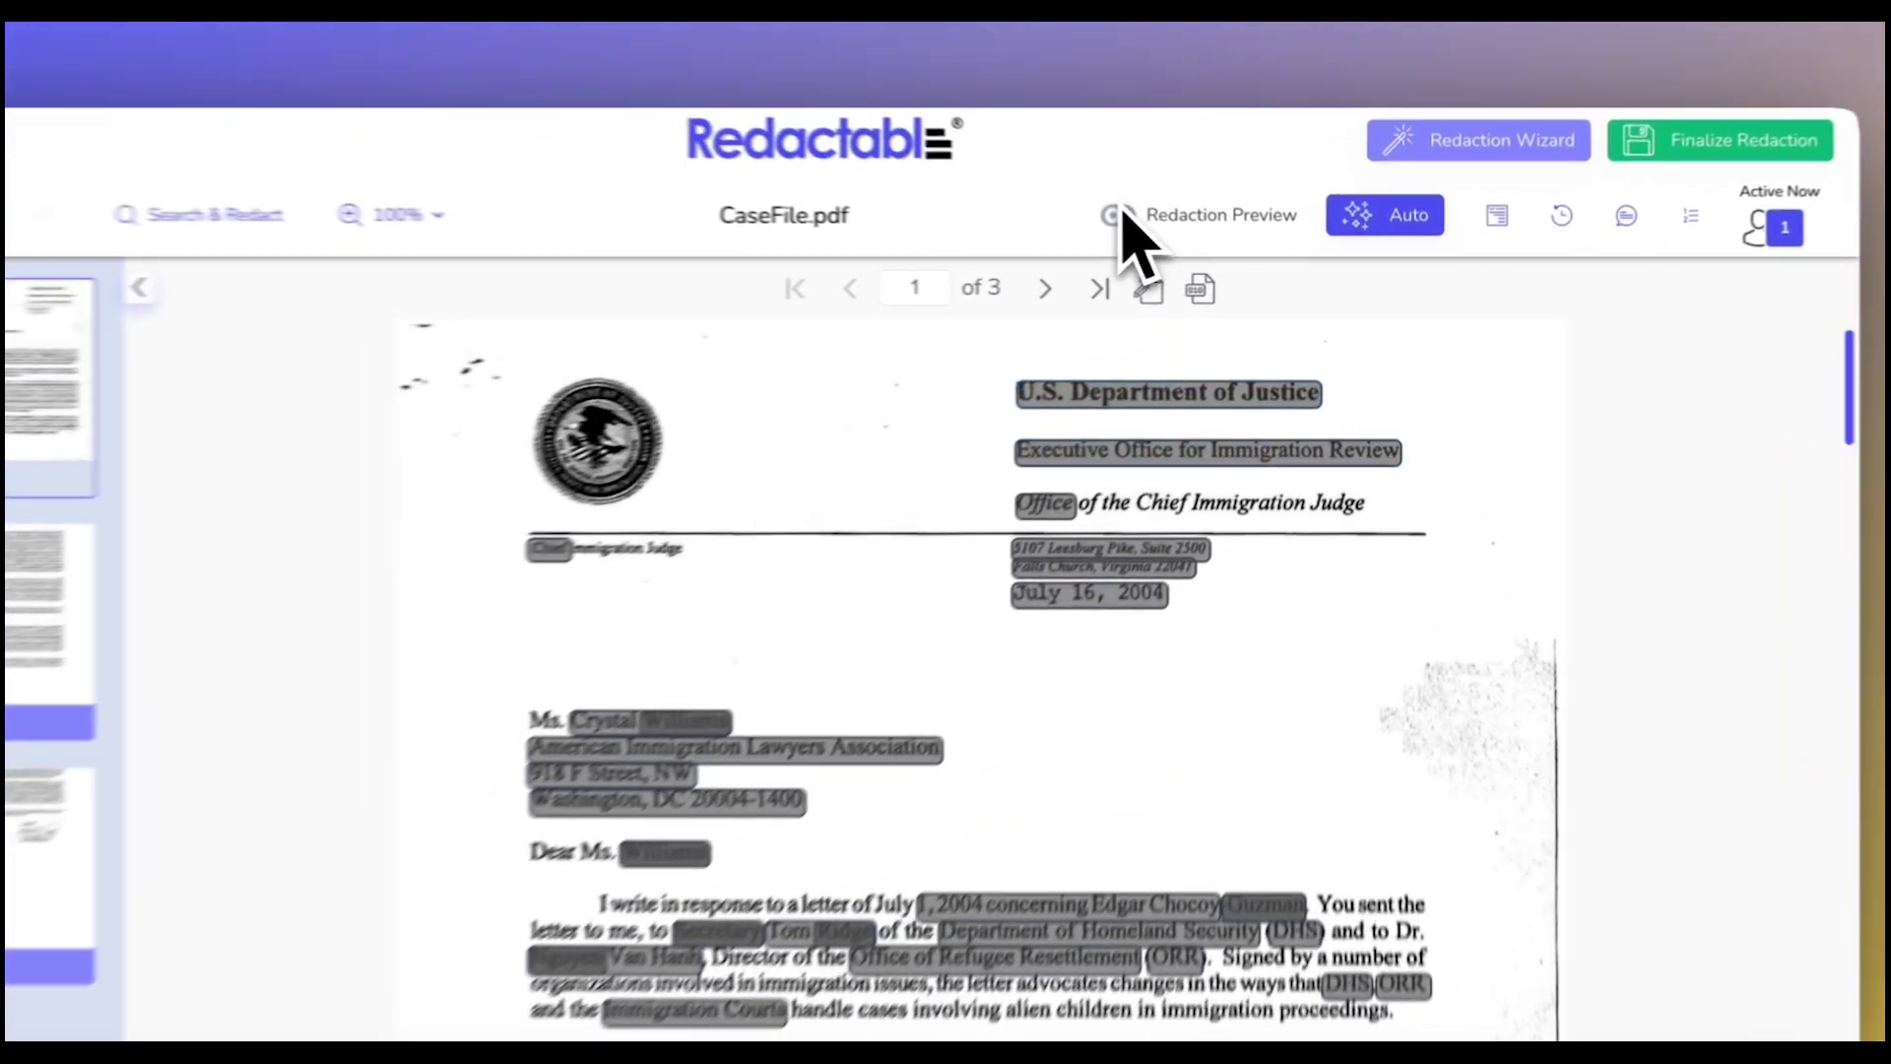
click(1176, 227)
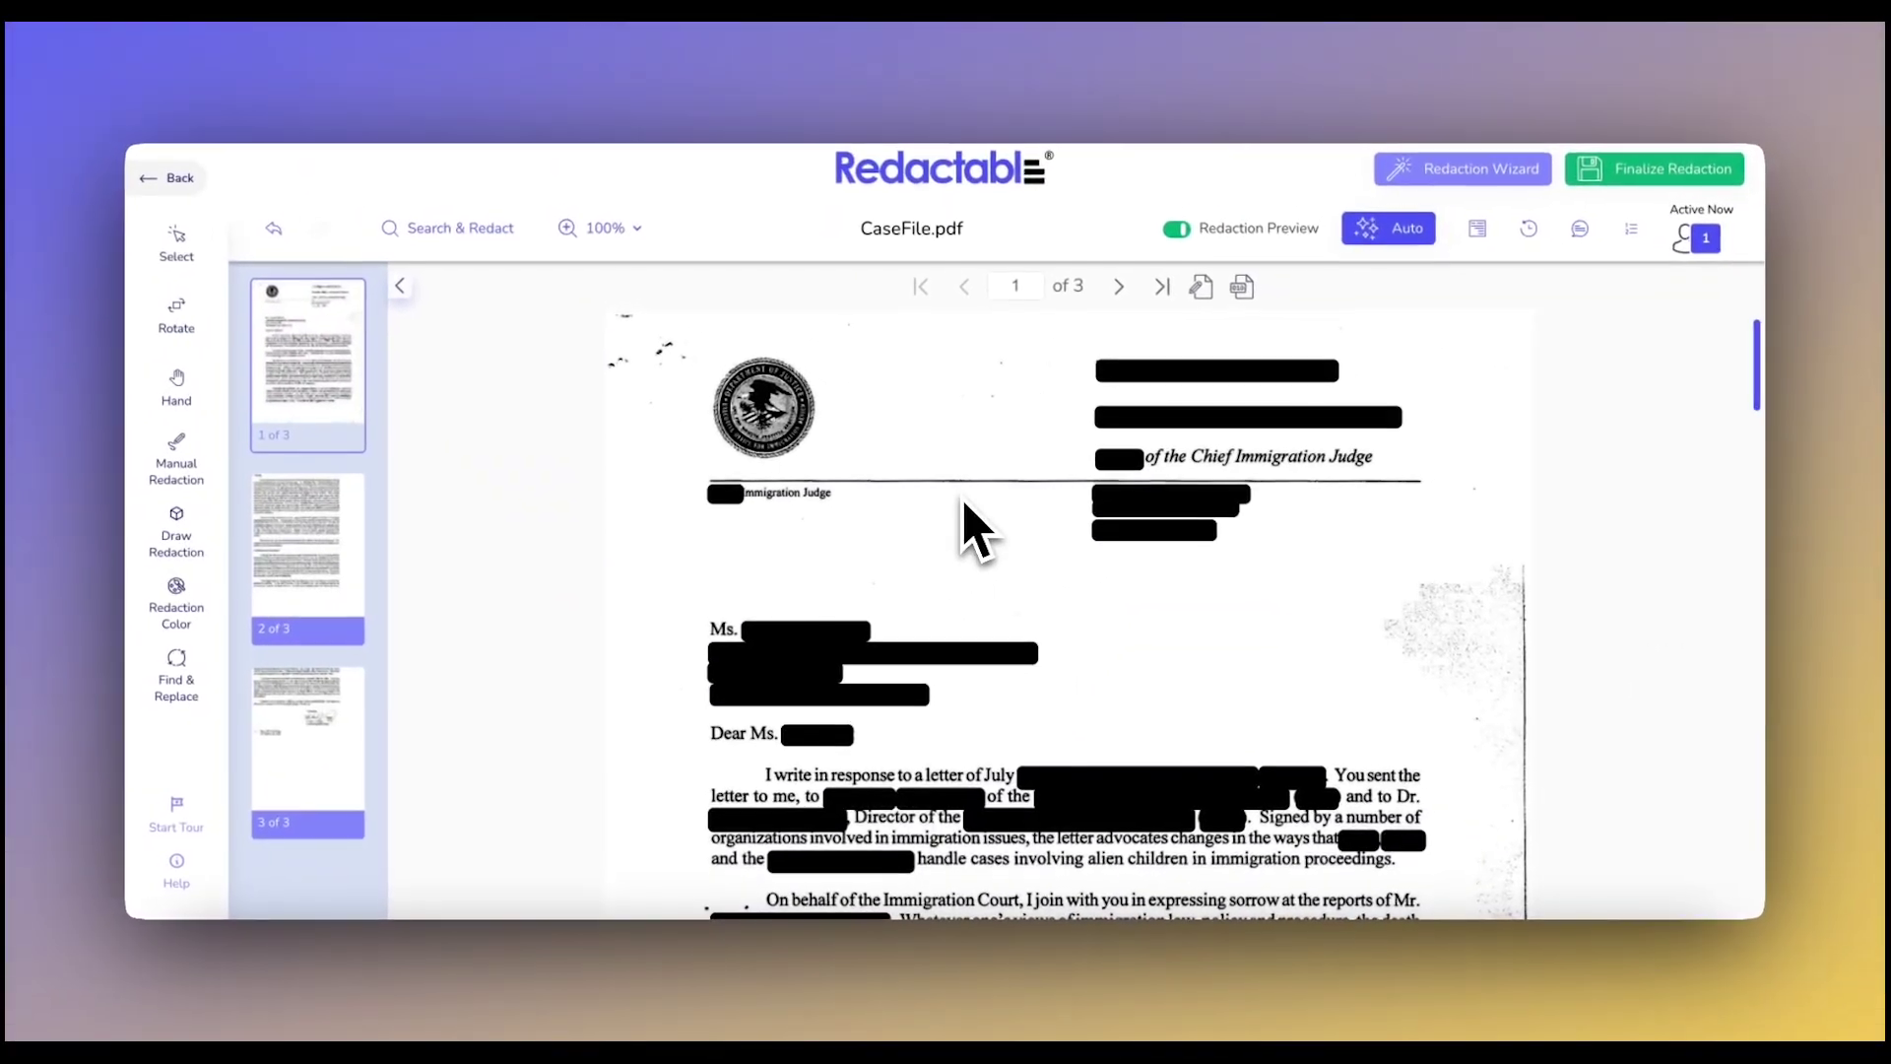
scroll(969, 507, down, 10)
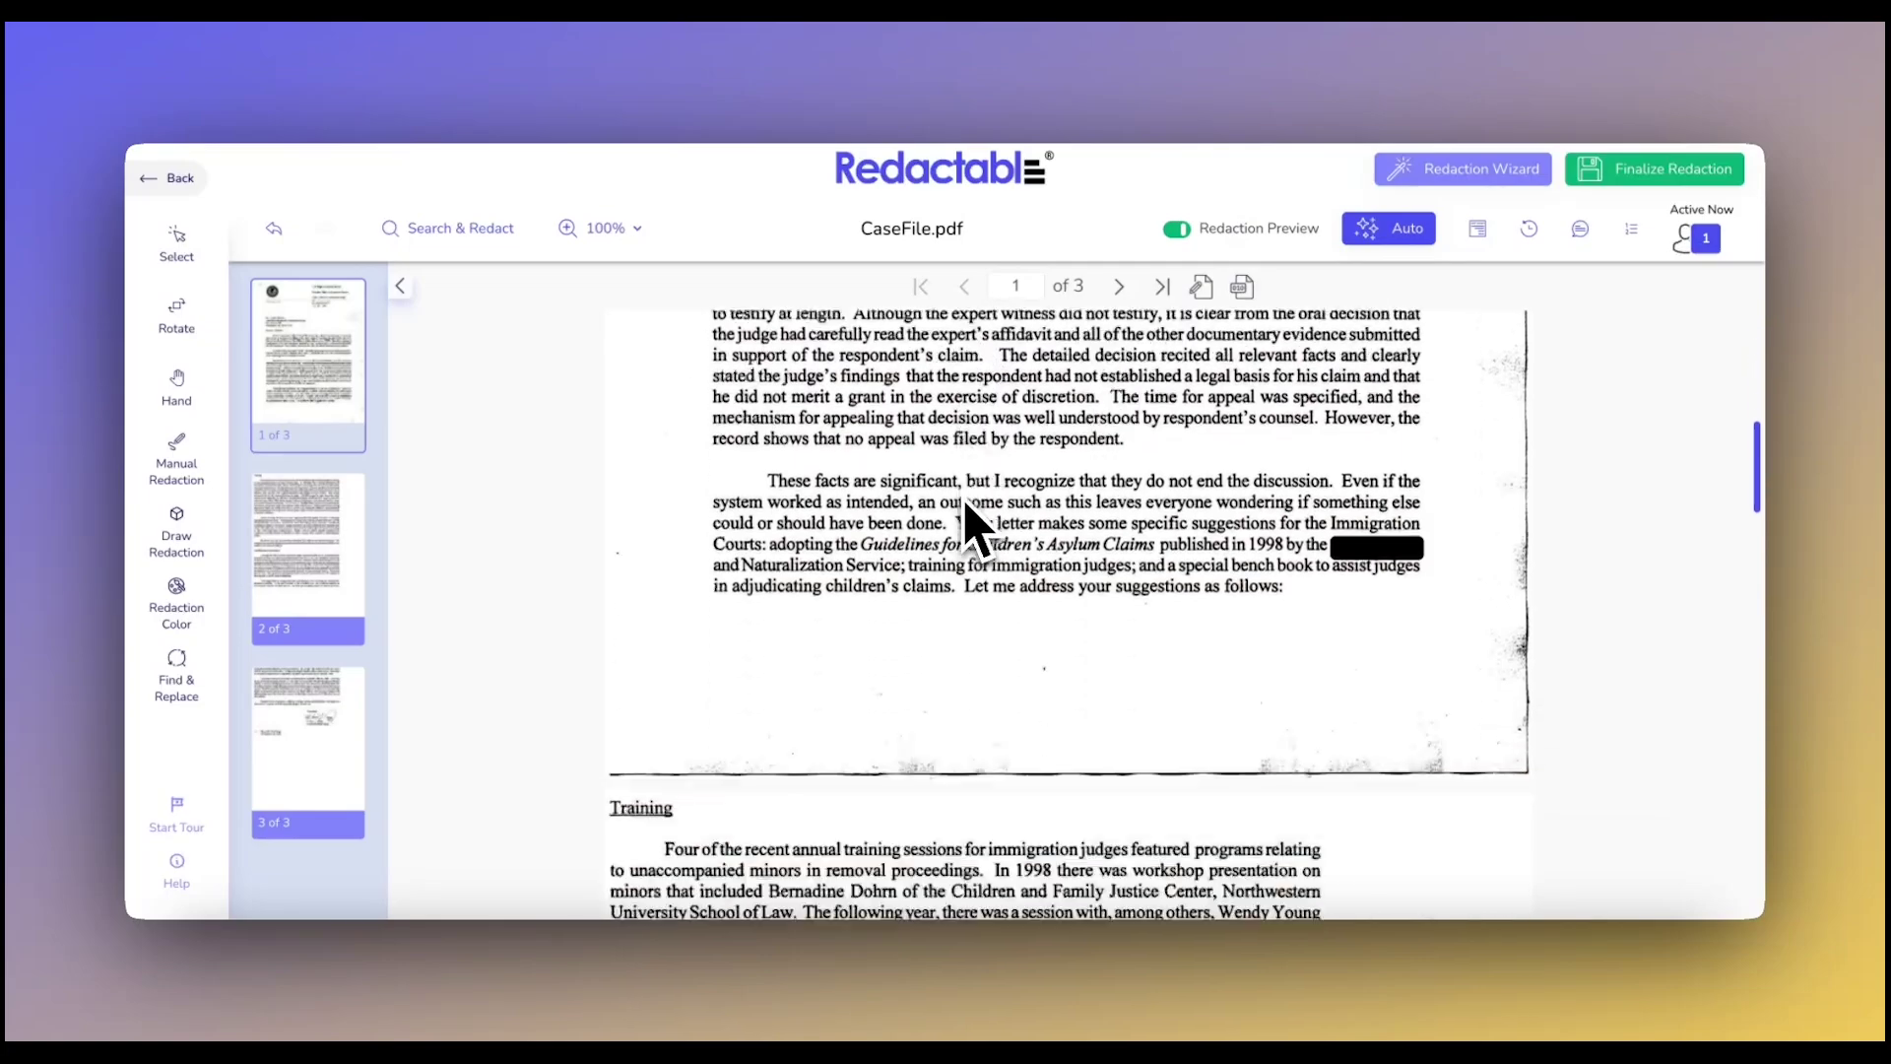
scroll(975, 525, up, 10)
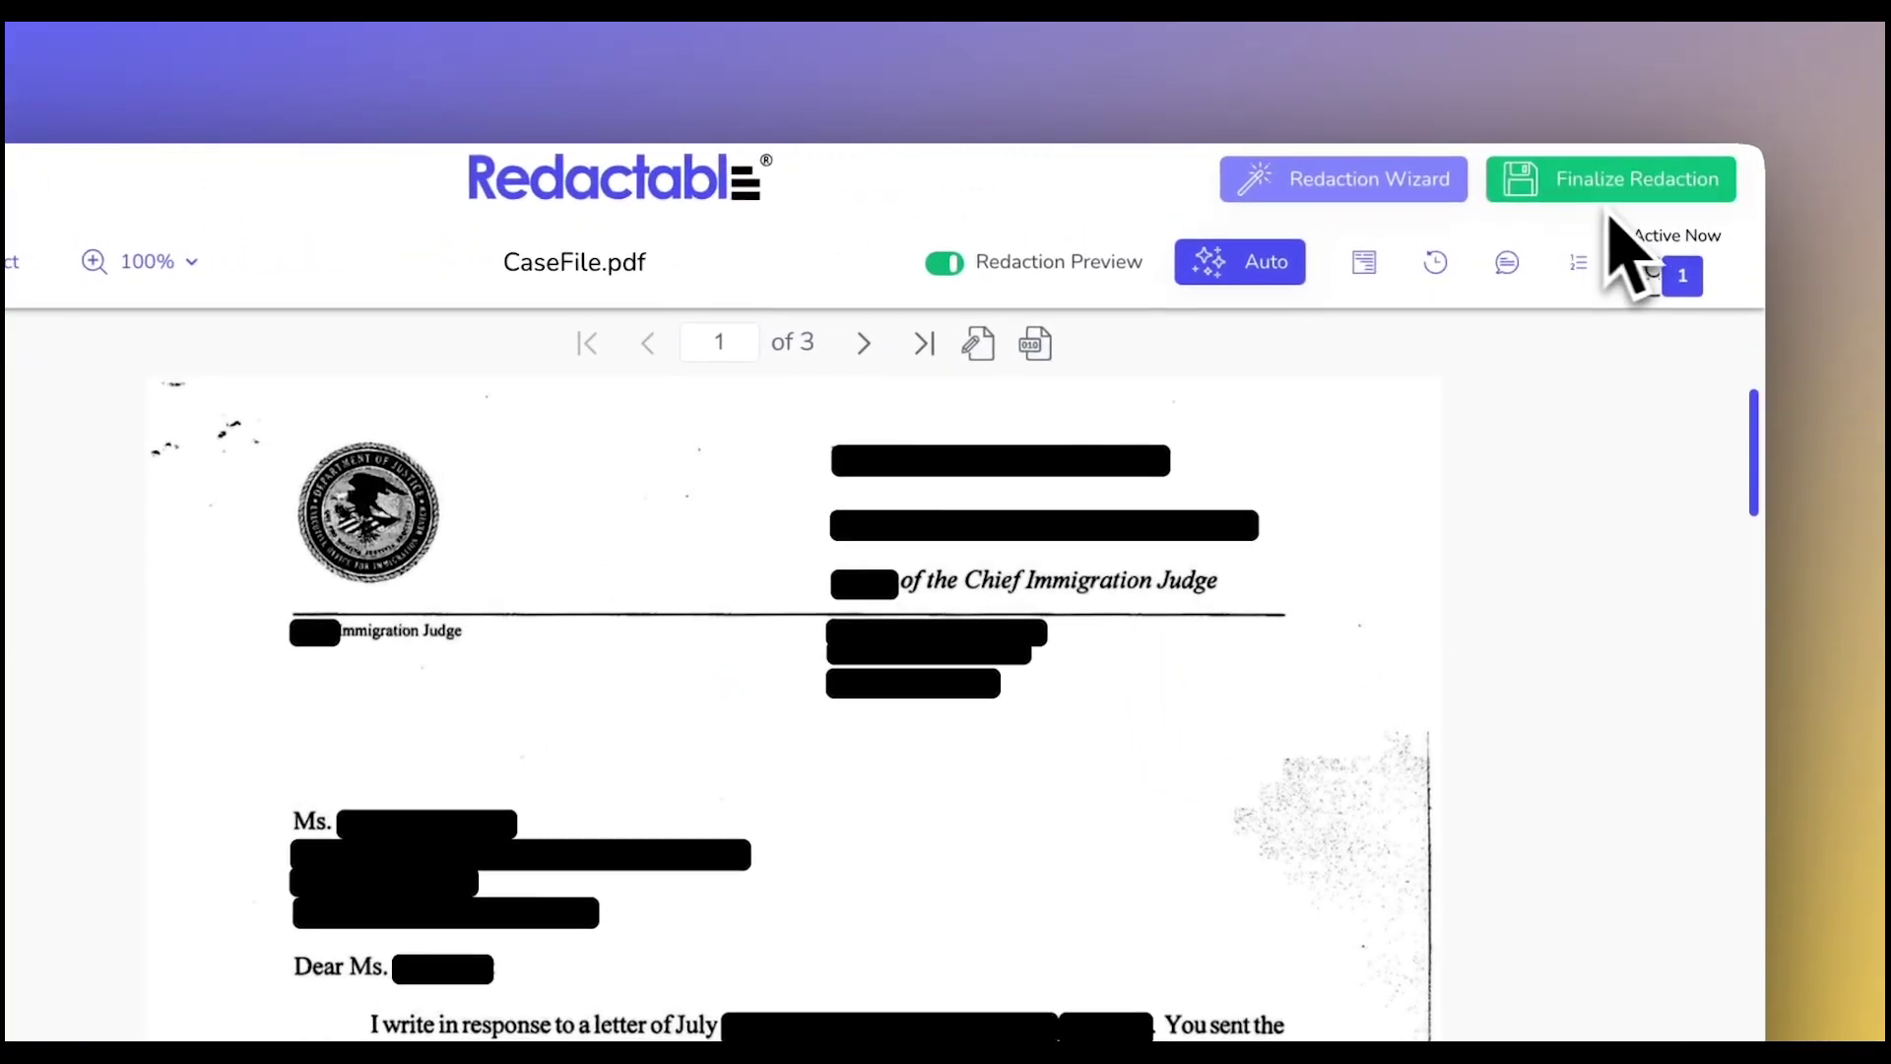
Step: Finalize the CaseFile.pdf redaction and dismiss the Congratulations message
click(1626, 180)
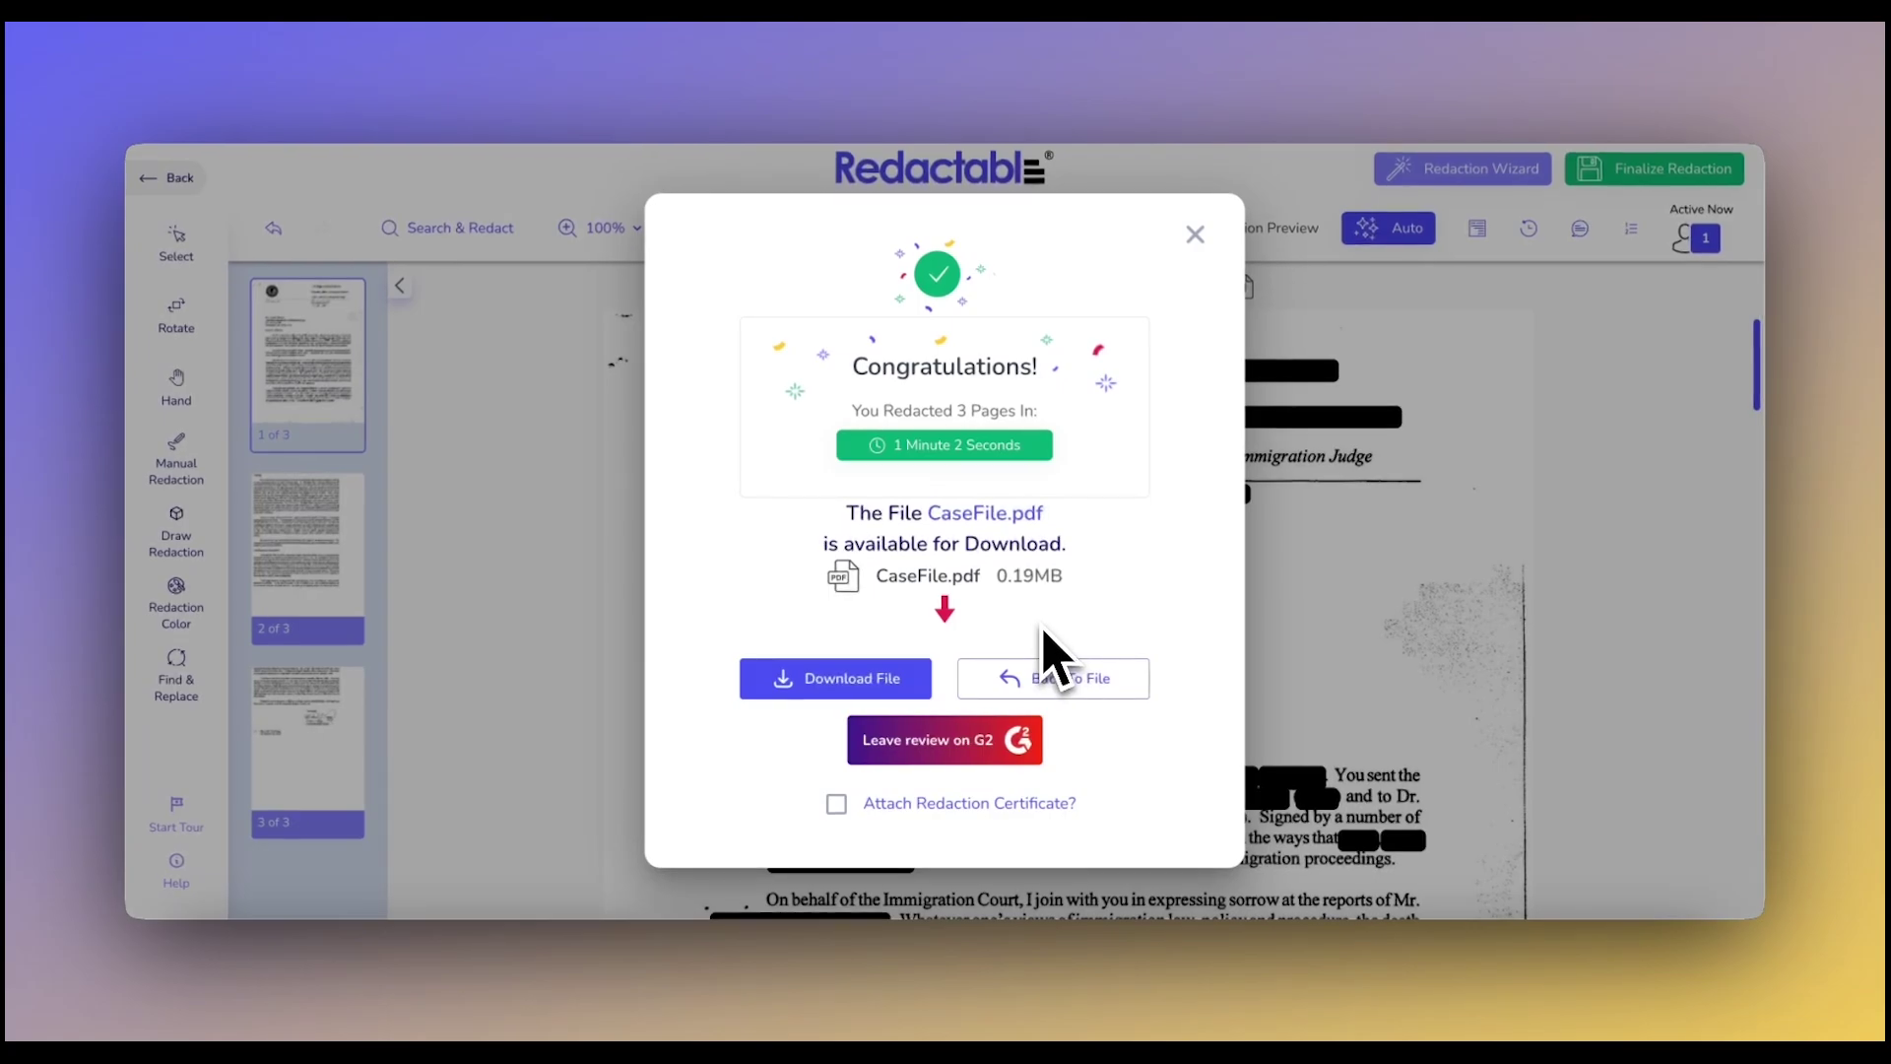
click(1197, 236)
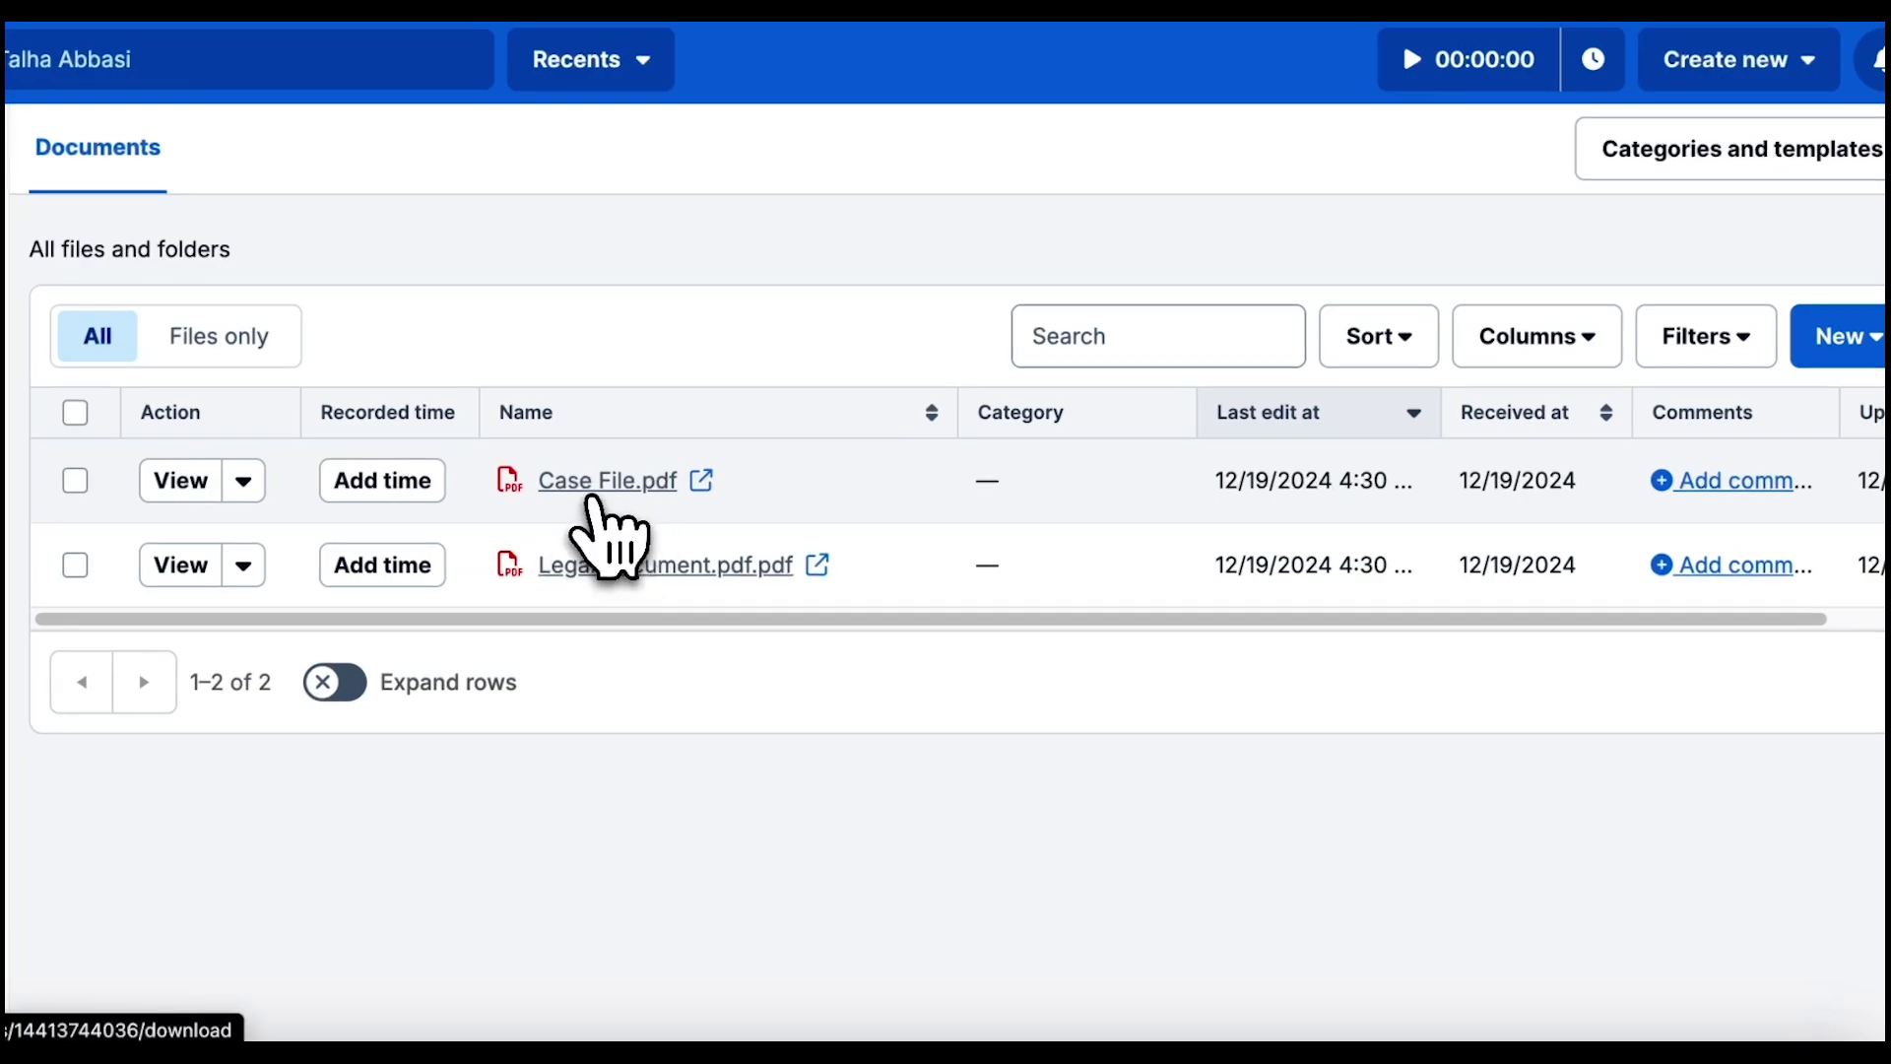
Step: Open Case File.pdf from Clio's Documents list in Chrome's PDF viewer
click(607, 480)
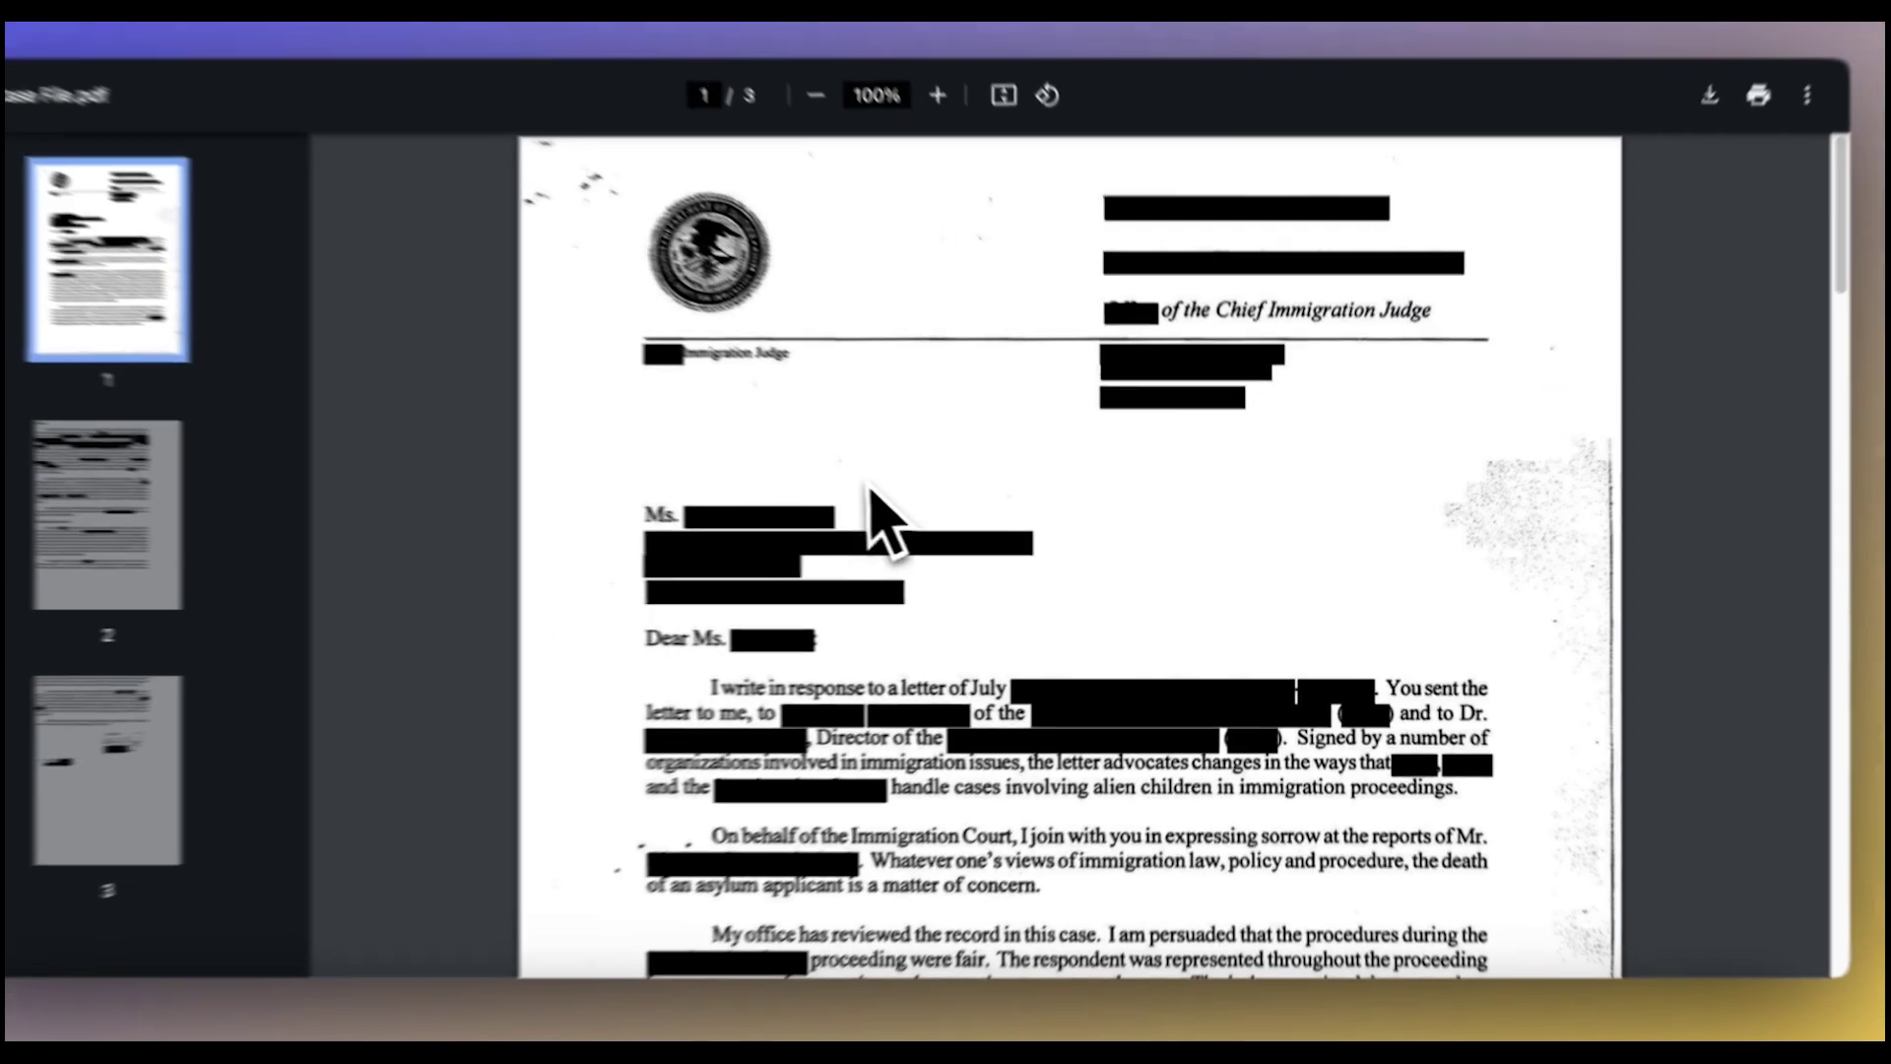
scroll(1072, 470, down, 5)
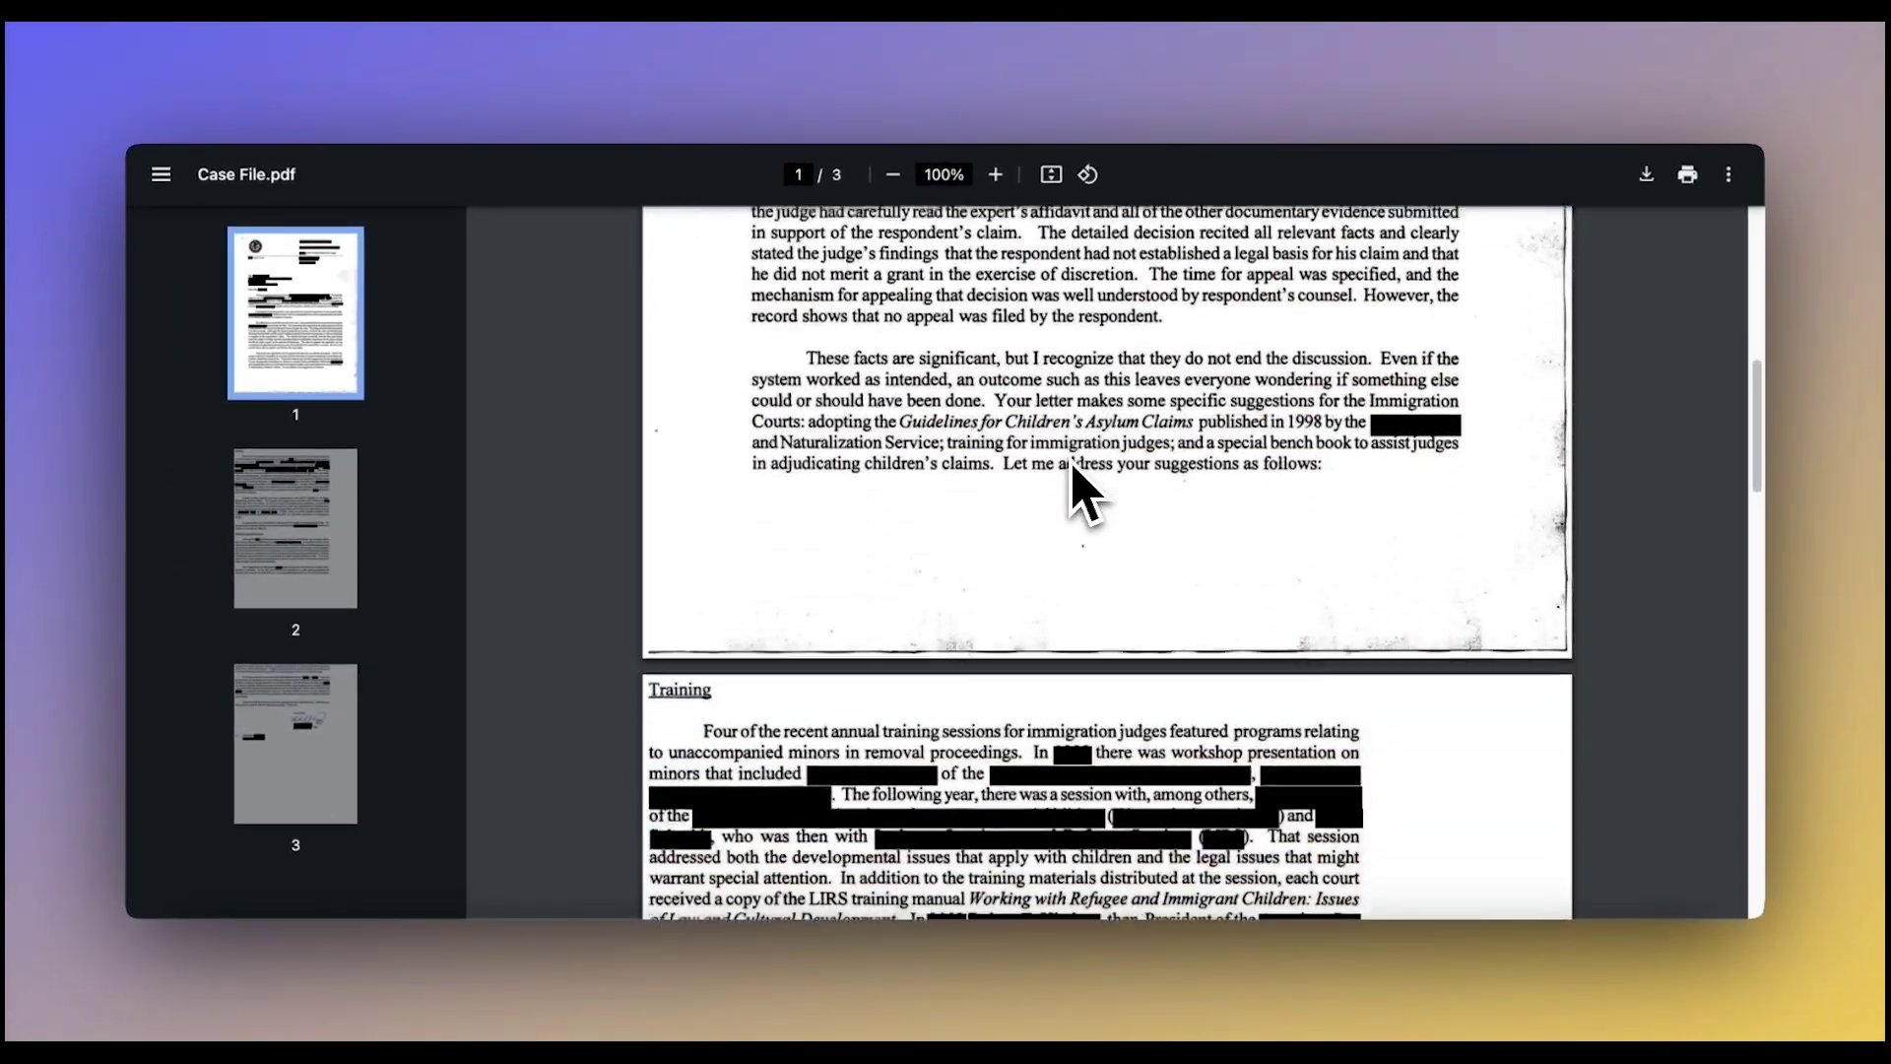
scroll(1072, 471, down, 3)
scroll(1074, 471, down, 5)
scroll(1073, 470, down, 3)
scroll(1083, 488, down, 5)
scroll(1082, 488, down, 3)
scroll(1083, 488, up, 5)
scroll(1082, 489, up, 8)
scroll(1084, 488, up, 5)
scroll(1082, 487, up, 3)
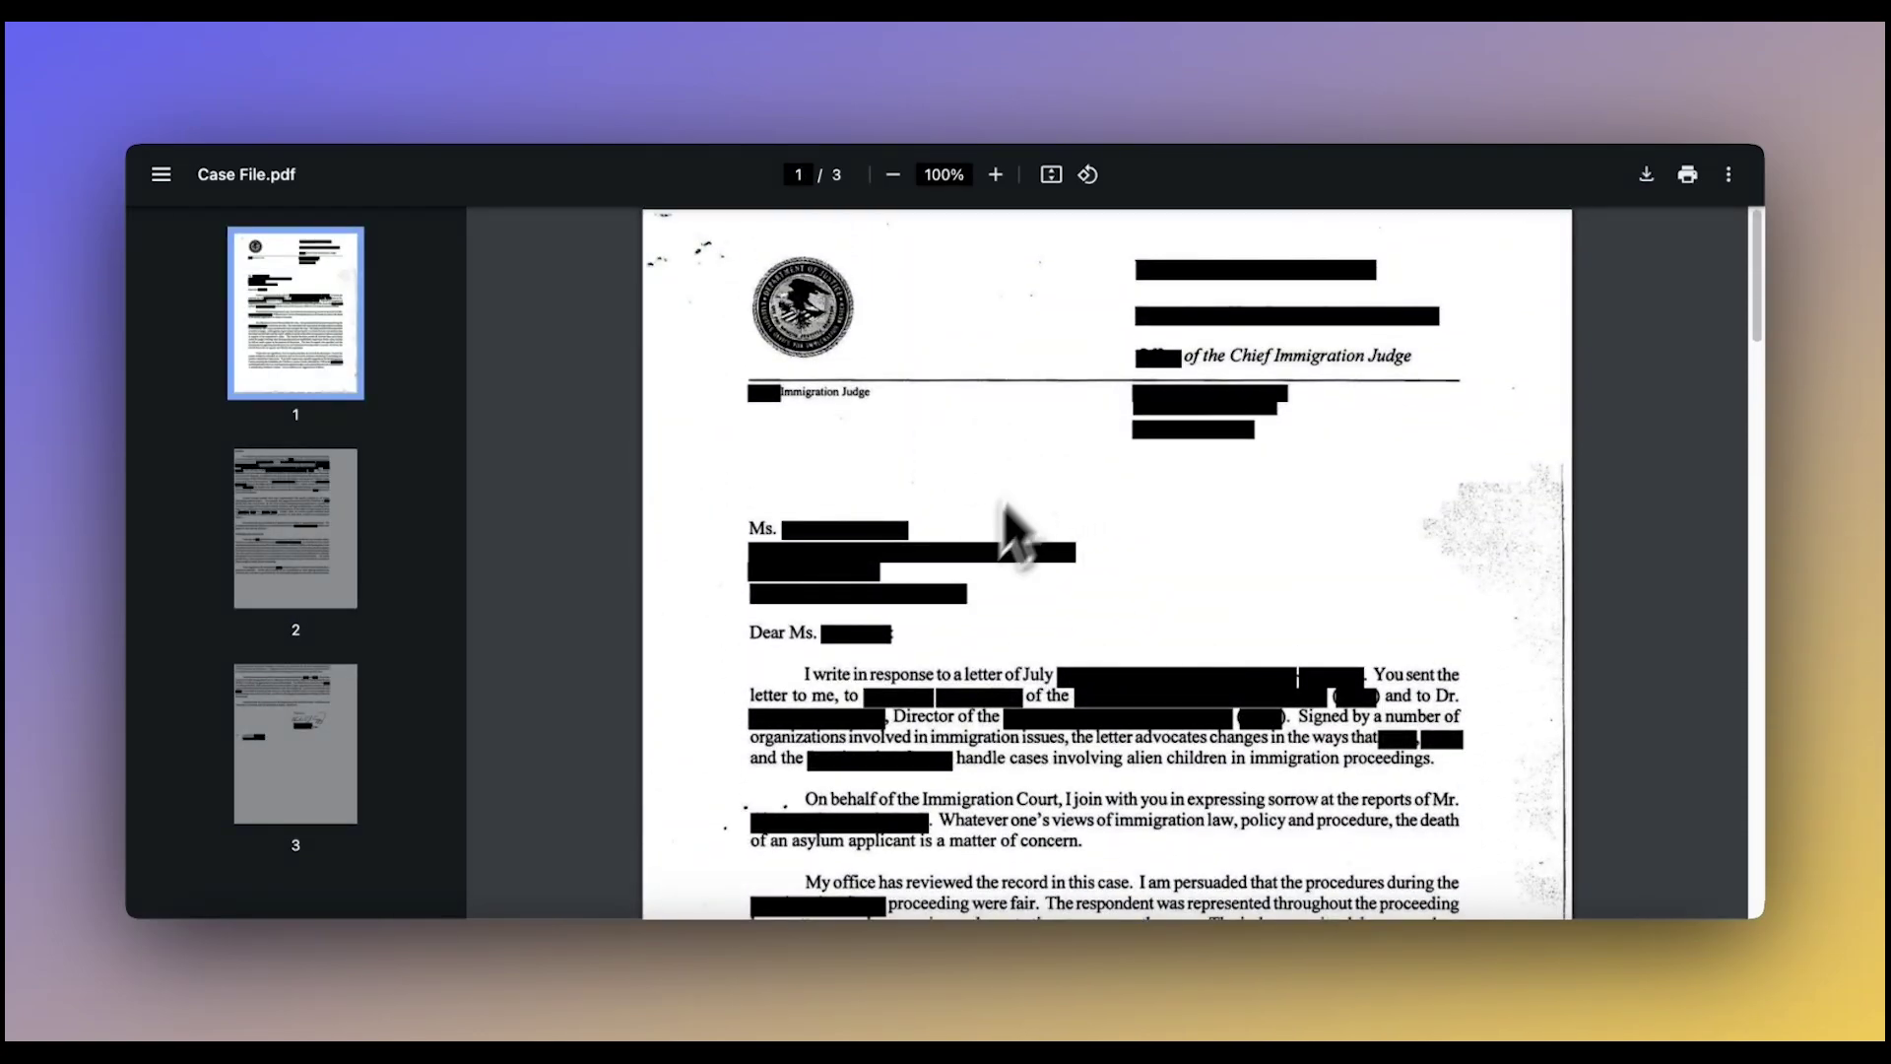